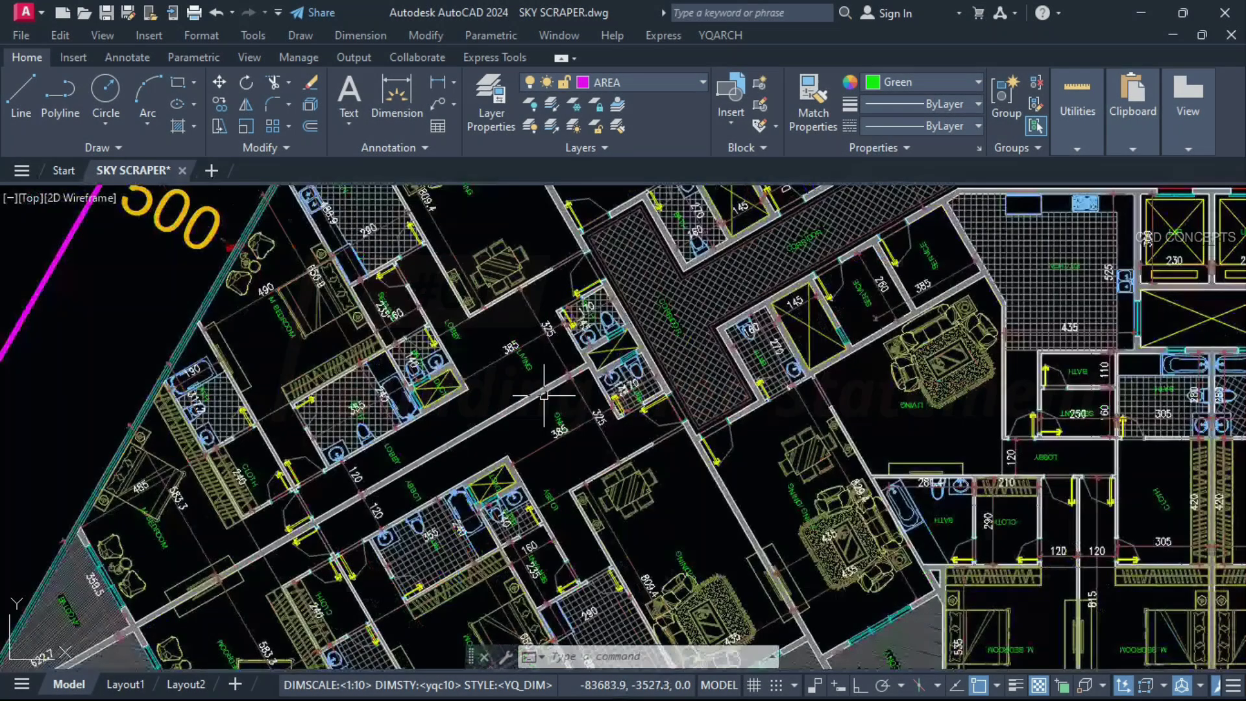
# Zoom out until the whole triangular floor plan and title block fit on screen
pyautogui.scroll(-5, 746, 503)
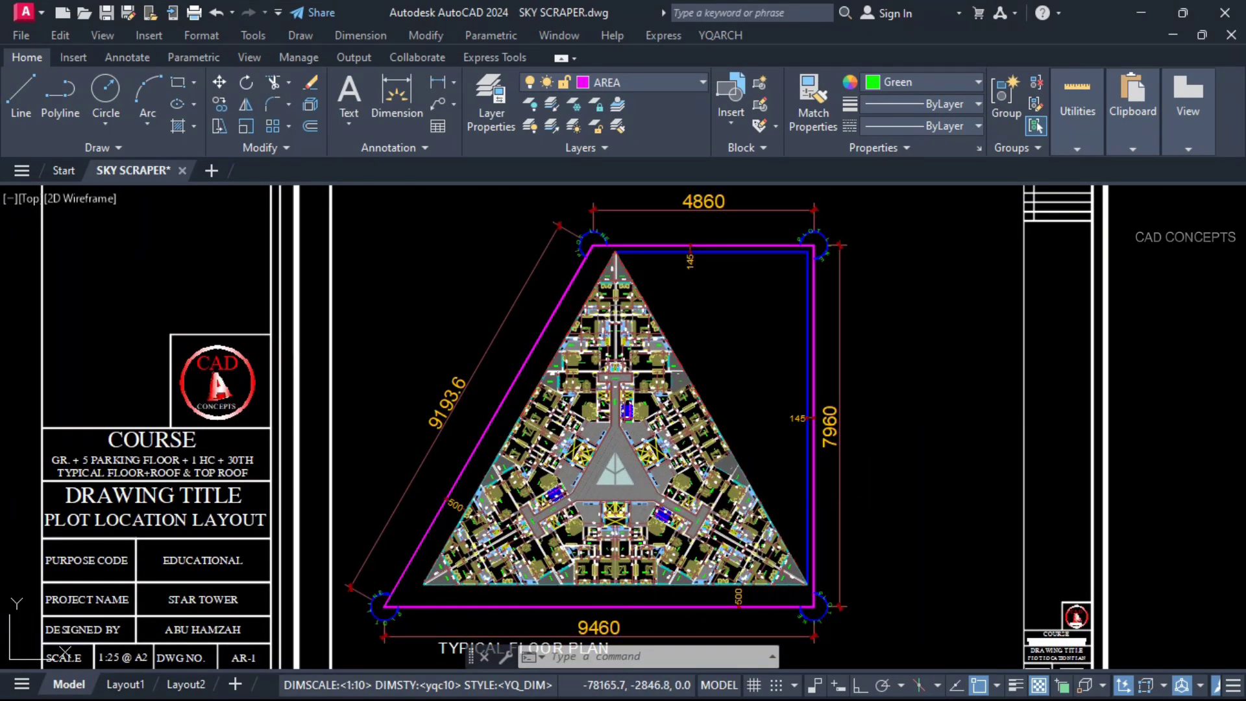
# Select all red room outlines via Select Similar and isolate their layer with ERD
pyautogui.scroll(6, 590, 394)
pyautogui.click(609, 374)
pyautogui.scroll(-6, 609, 374)
pyautogui.rightClick(726, 239)
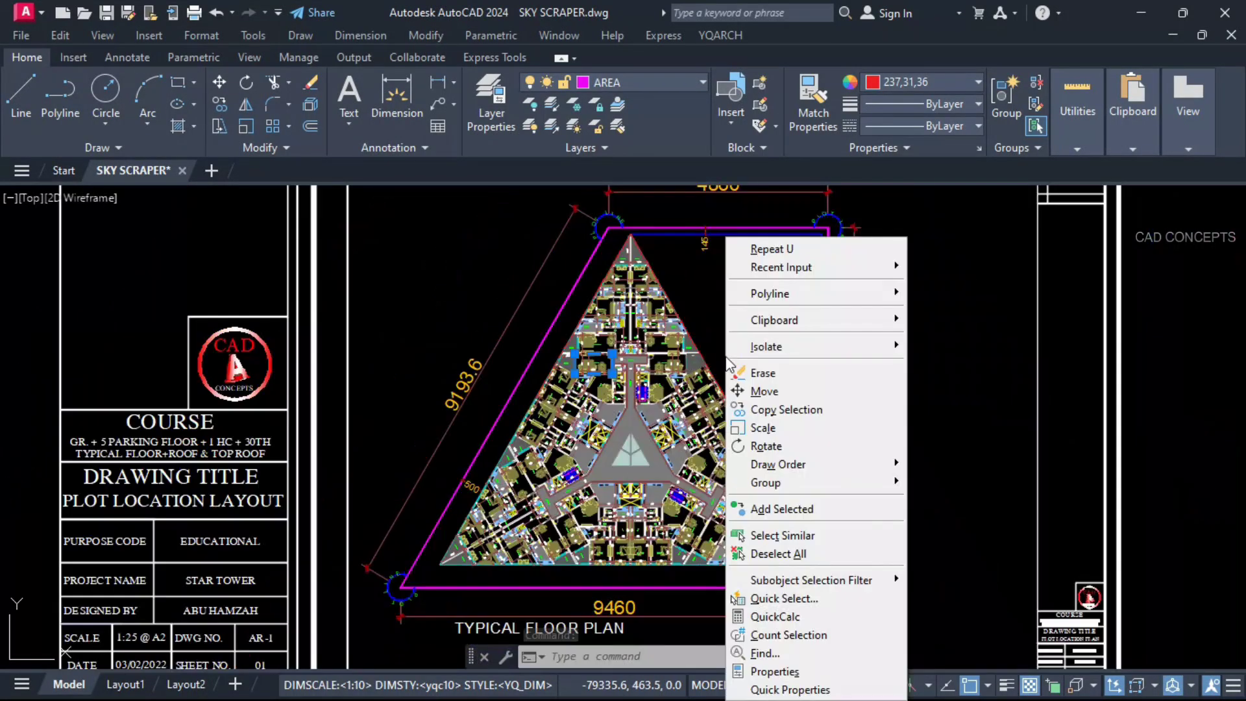
pyautogui.click(746, 536)
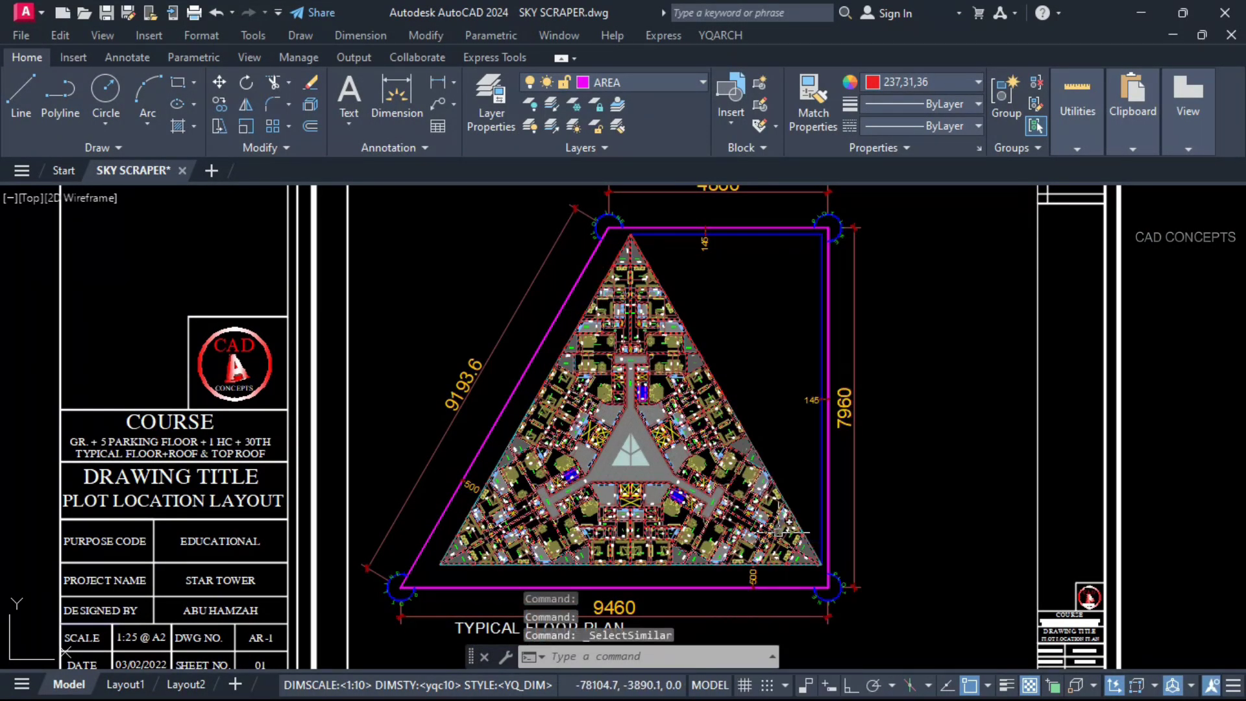
pyautogui.write('ERD')
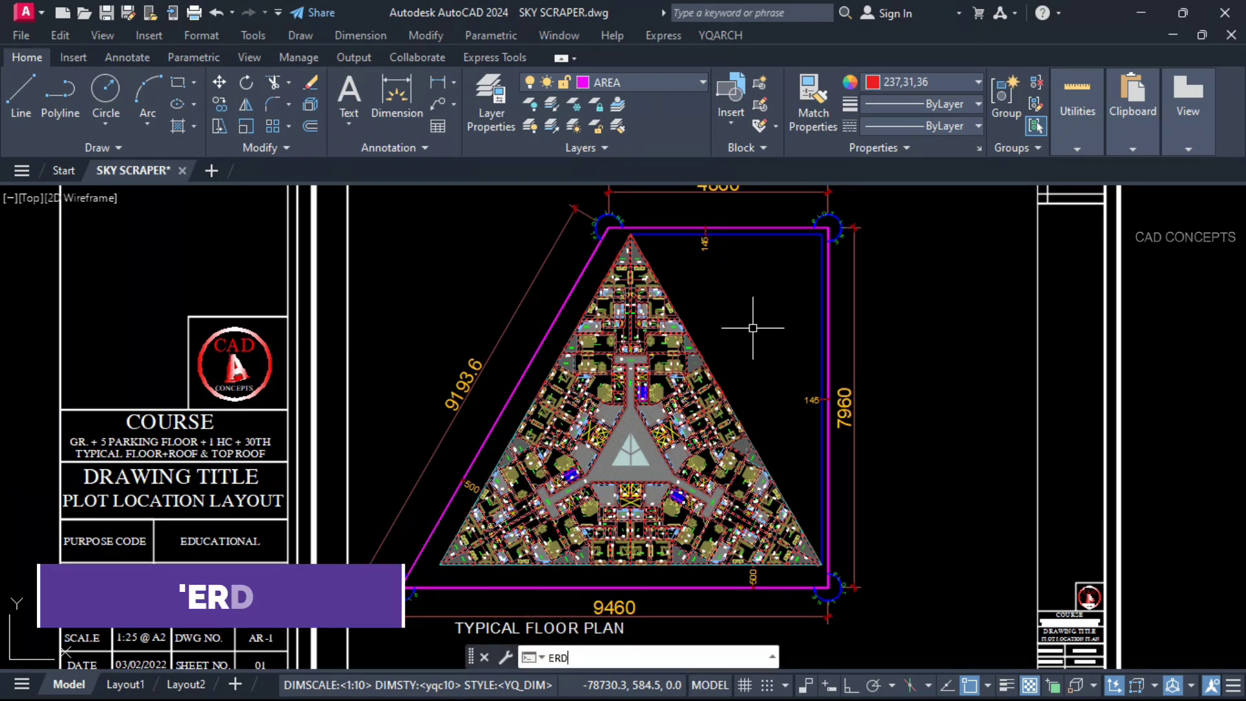
pyautogui.press('Return')
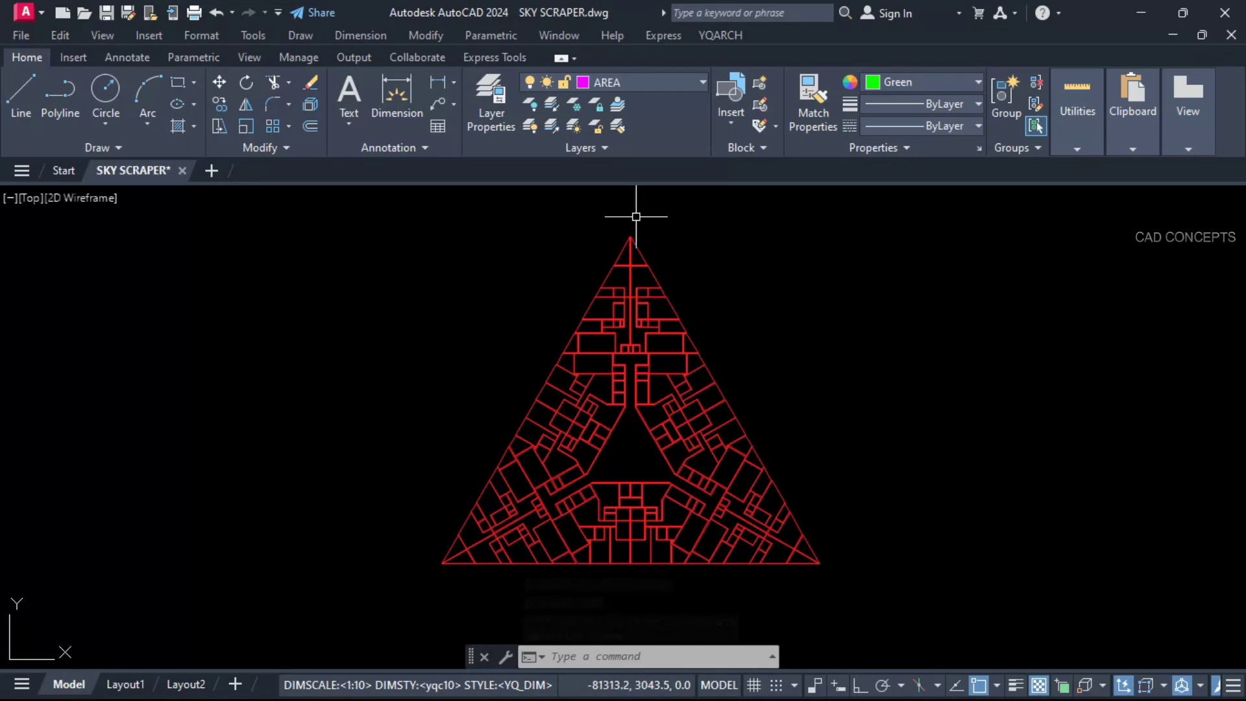
# Run MJ on the window-selected triangle and place the 2862.0 total-area label beside it
pyautogui.write('MJ')
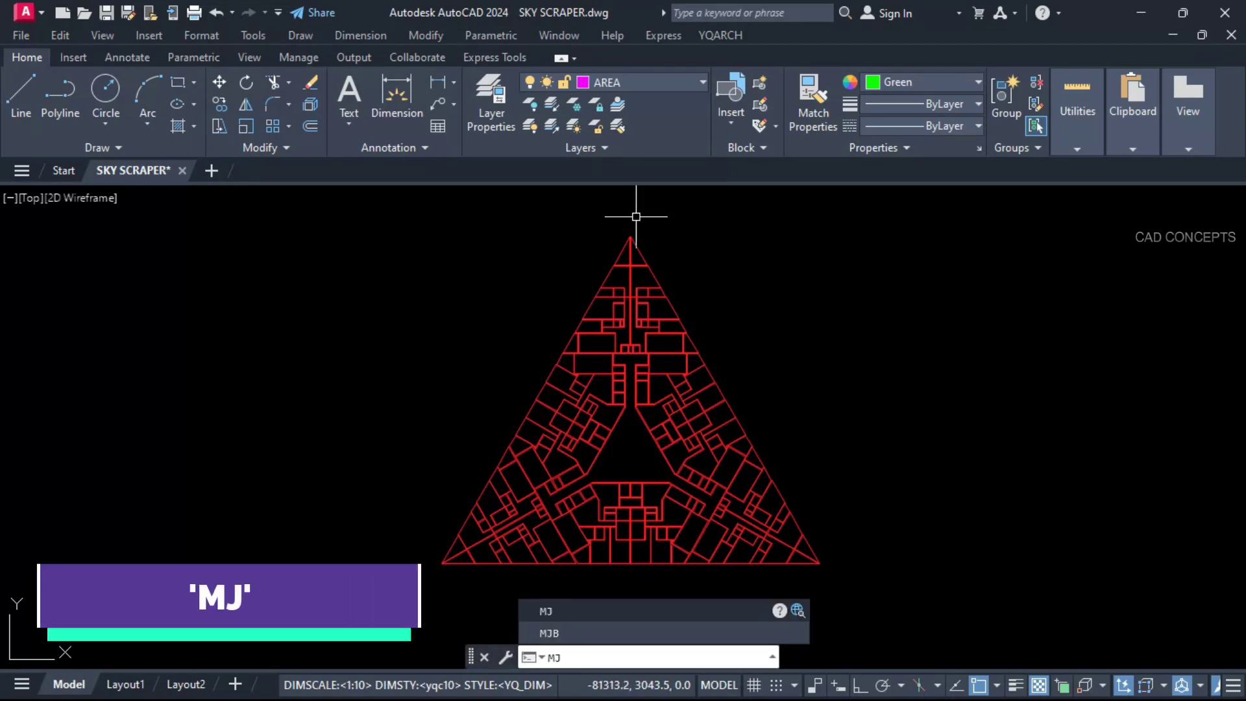
pyautogui.press('Return')
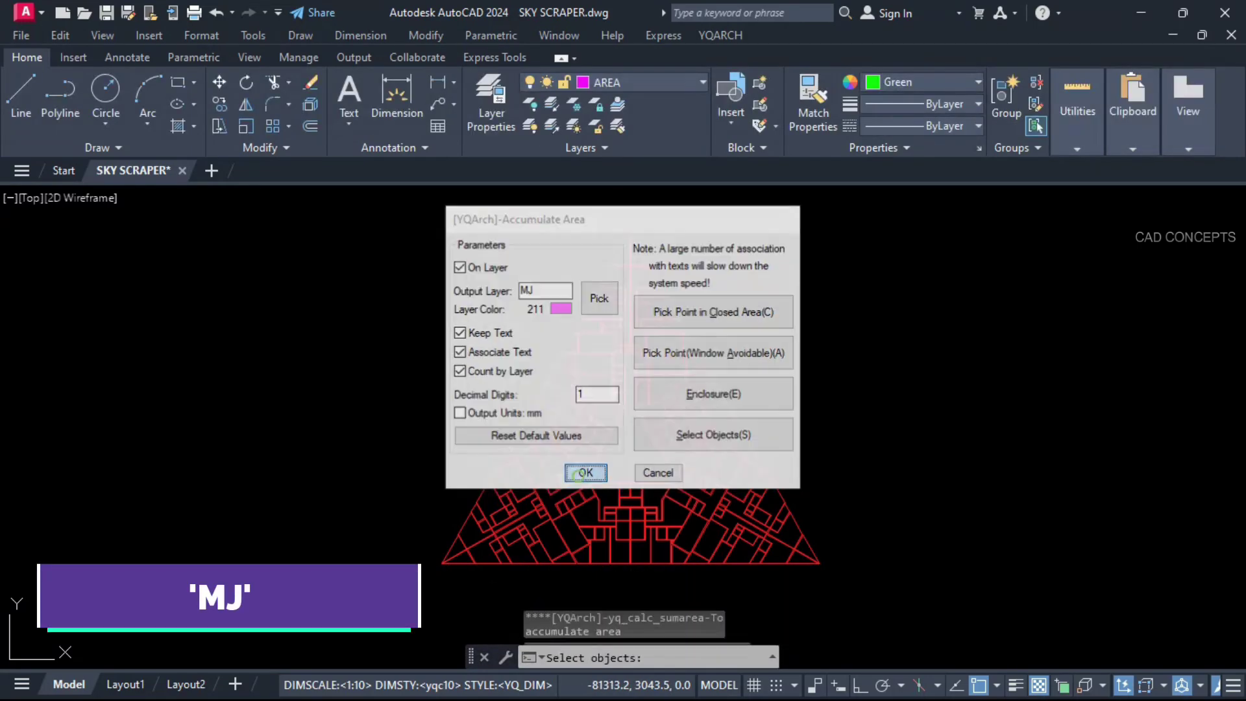
pyautogui.click(584, 473)
pyautogui.click(386, 576)
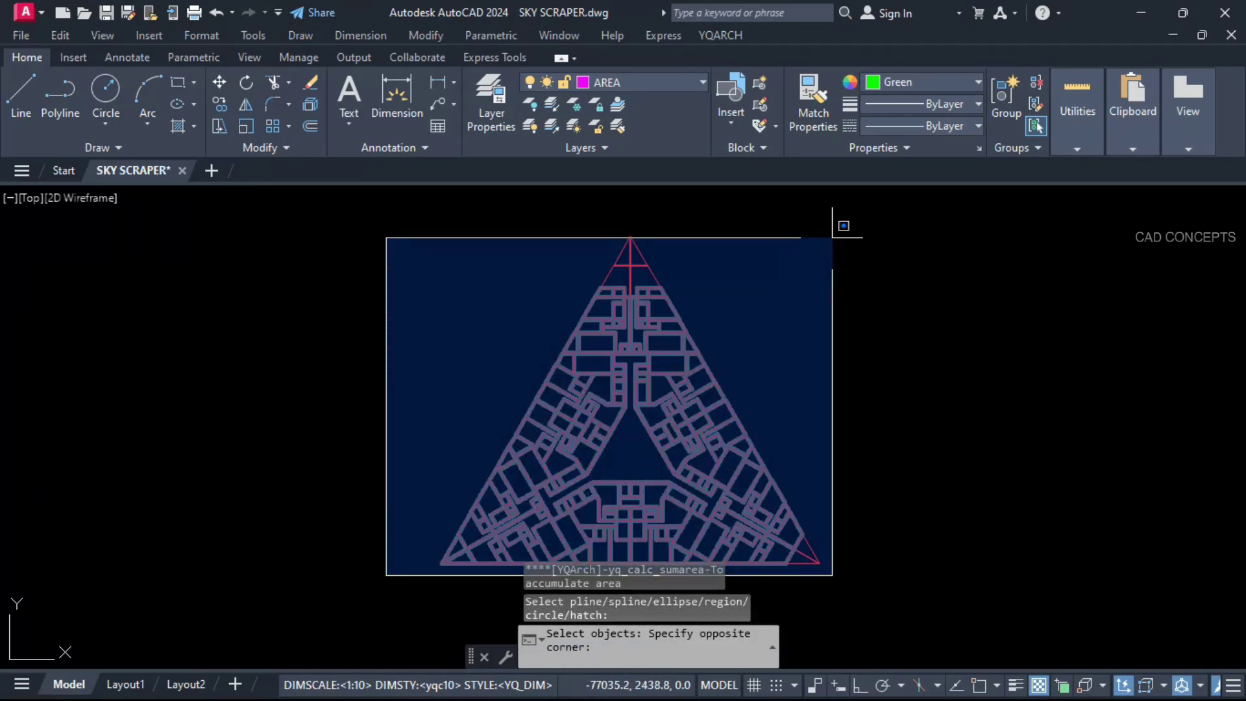
pyautogui.click(840, 218)
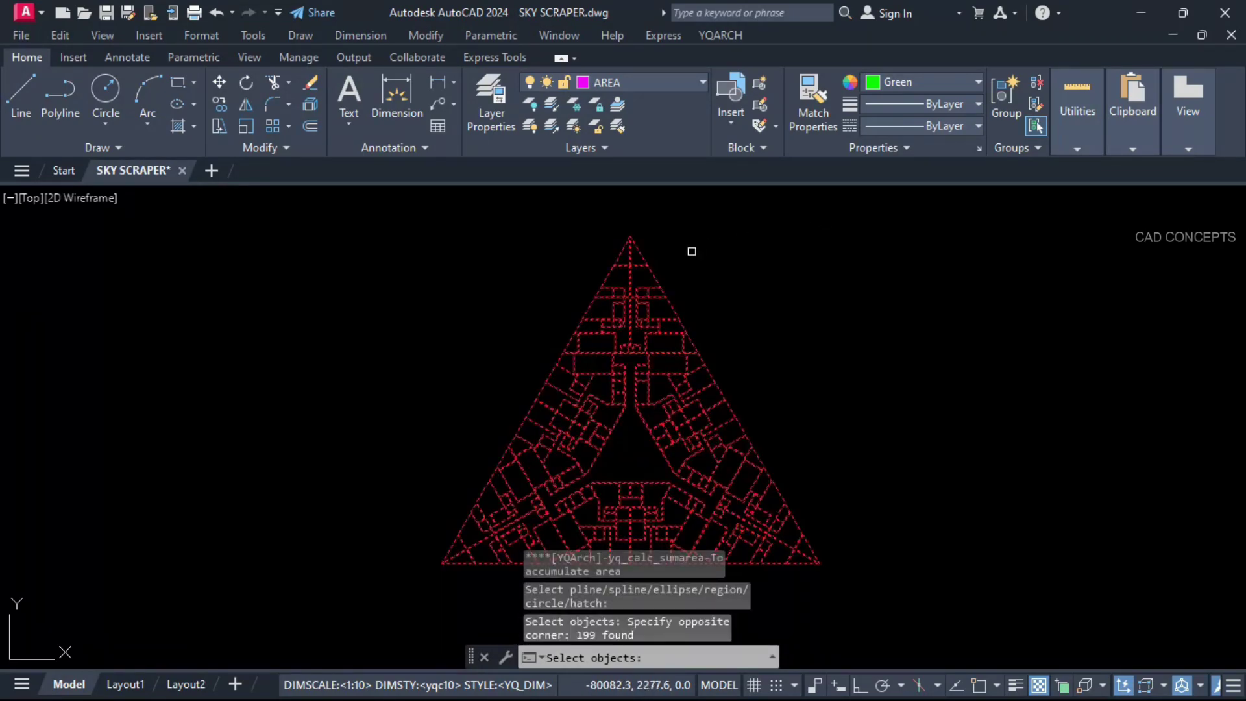
pyautogui.press('Return')
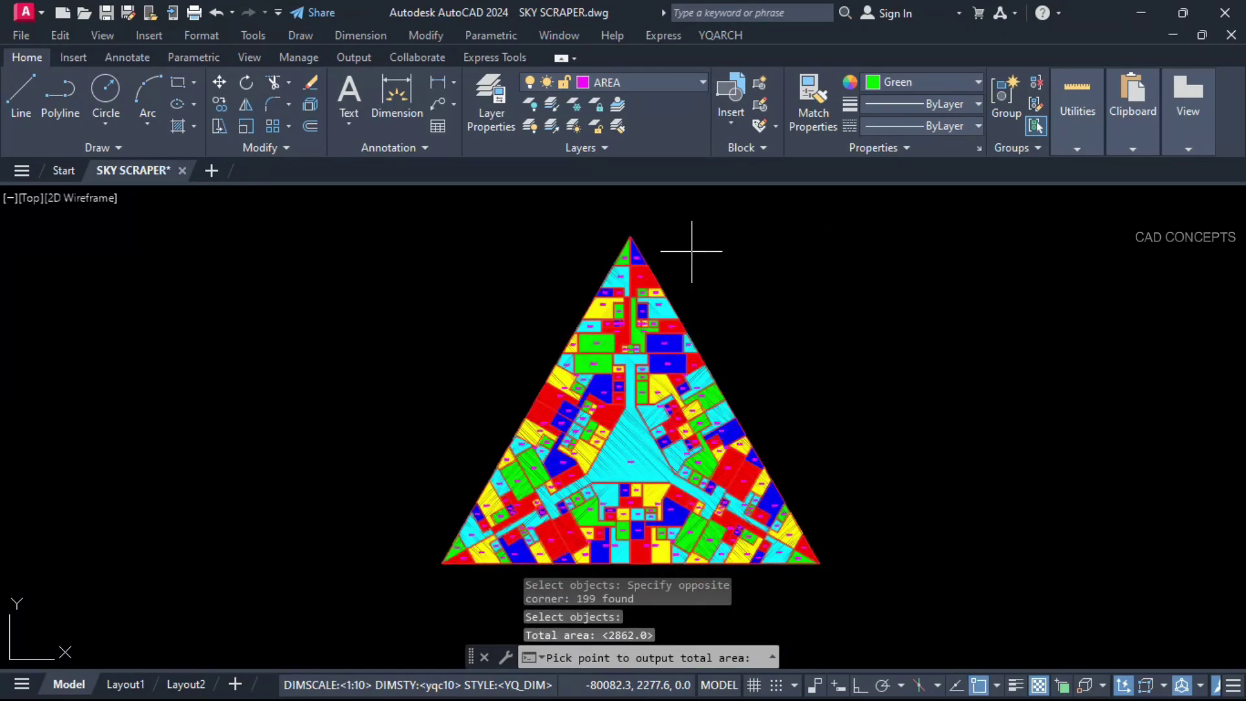
pyautogui.click(867, 247)
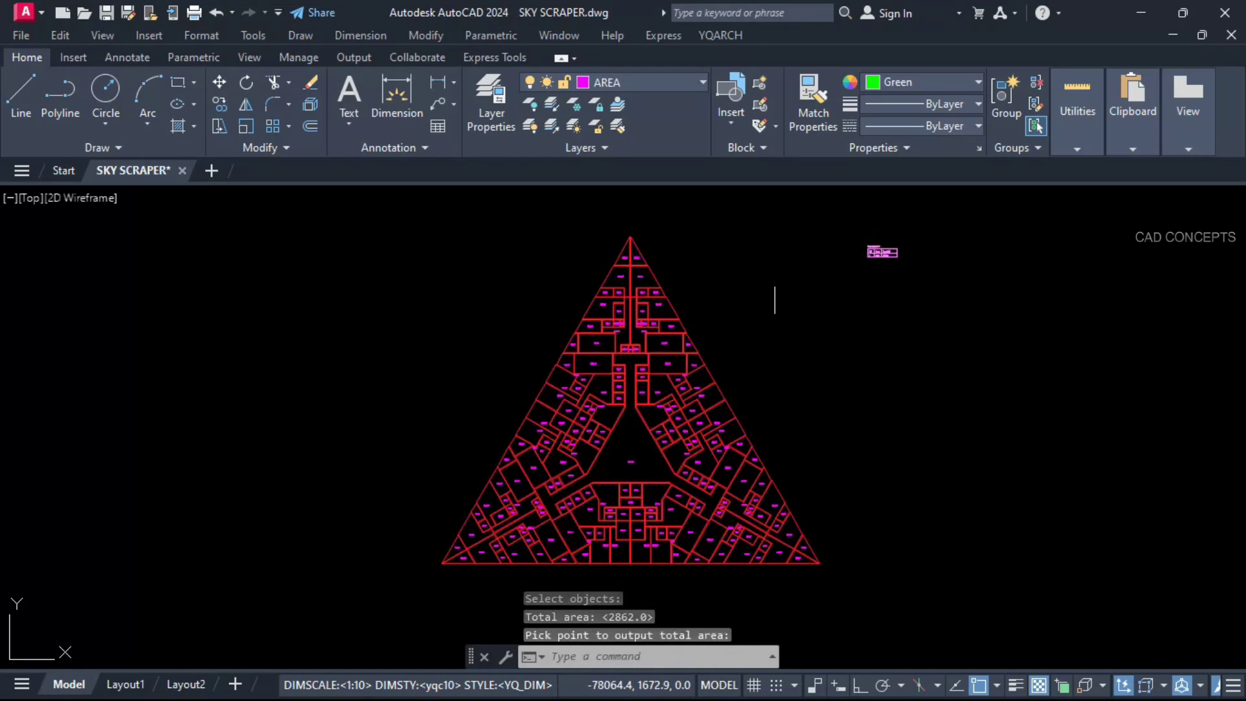
pyautogui.scroll(6, 629, 289)
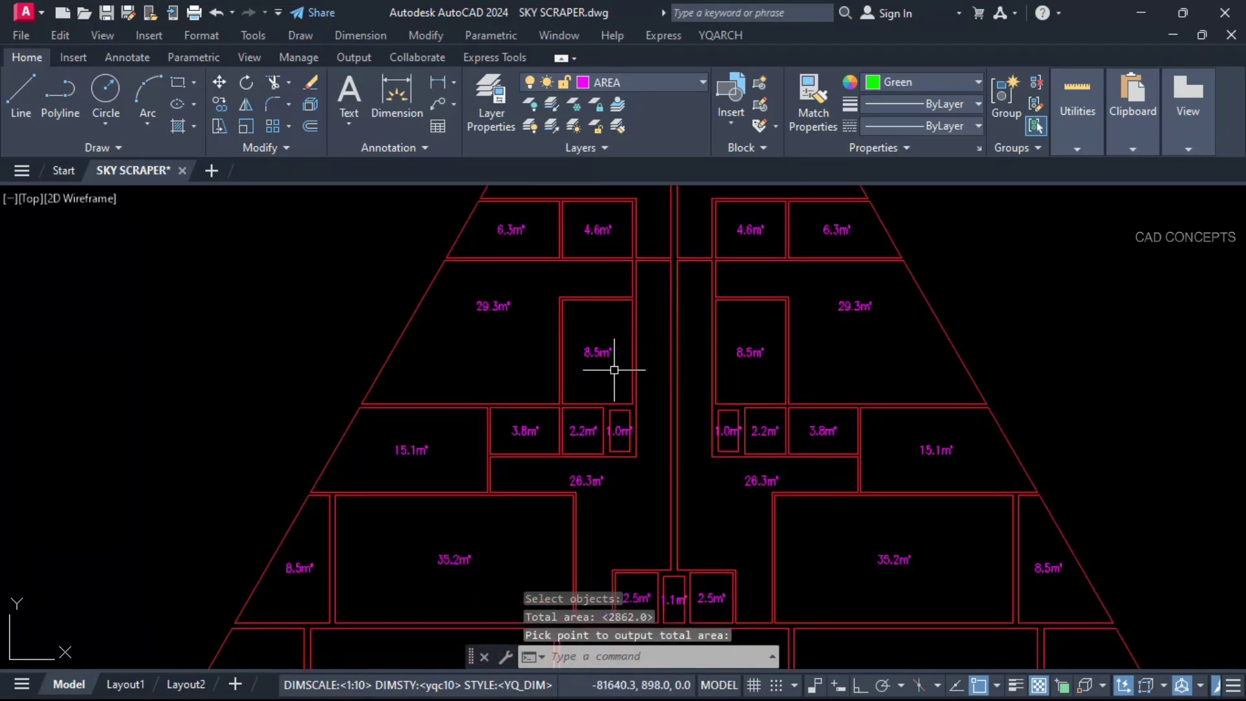
pyautogui.moveTo(614, 370); pyautogui.dragTo(573, 512, button='middle')
pyautogui.moveTo(612, 328)
pyautogui.mouseDown(button='middle')
pyautogui.moveTo(613, 473)
pyautogui.moveTo(633, 301)
pyautogui.mouseUp(button='middle')
pyautogui.scroll(-5, 614, 281)
pyautogui.scroll(5, 623, 445)
pyautogui.moveTo(620, 544); pyautogui.dragTo(632, 328, button='middle')
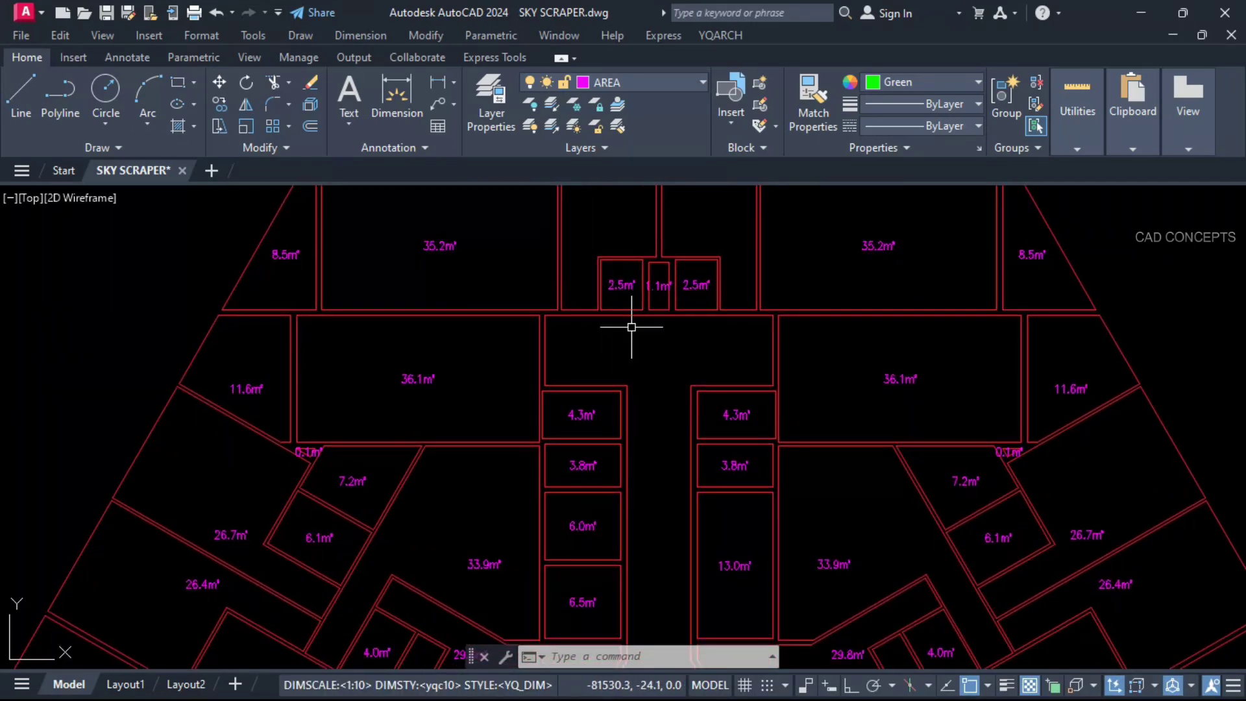
pyautogui.scroll(-5, 632, 328)
pyautogui.scroll(6, 634, 515)
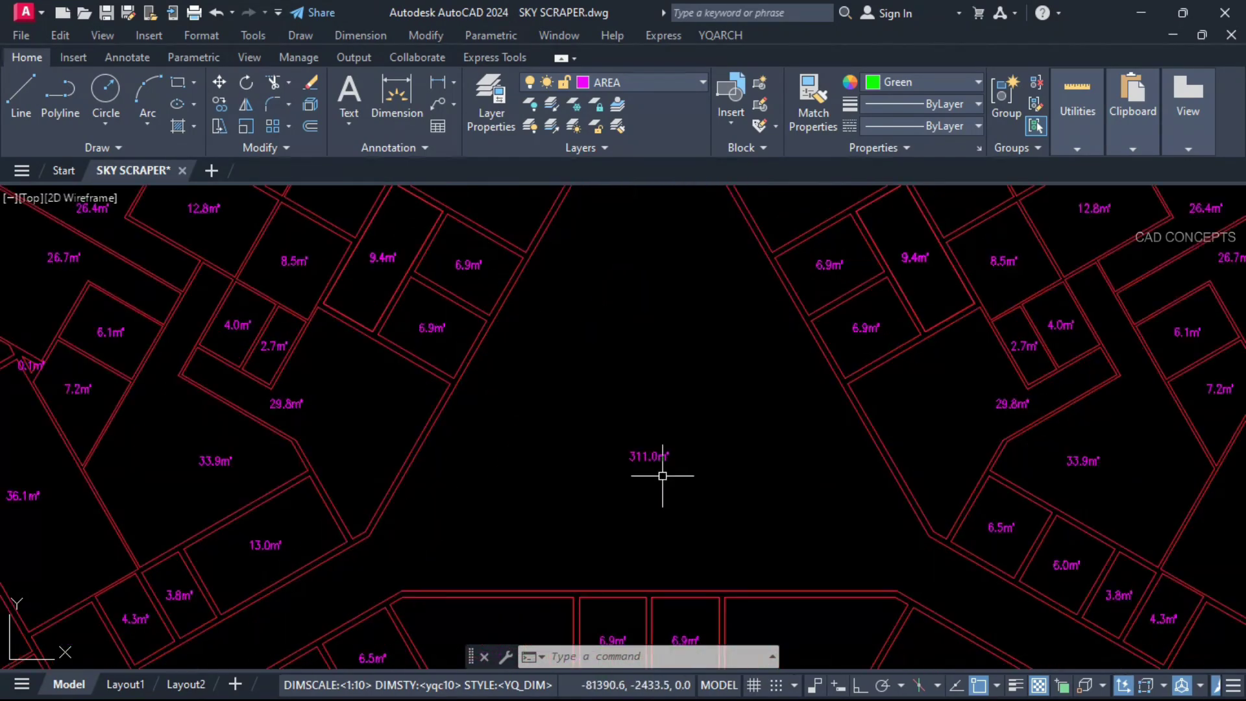
pyautogui.scroll(-2, 662, 478)
pyautogui.moveTo(474, 447); pyautogui.dragTo(554, 517, button='middle')
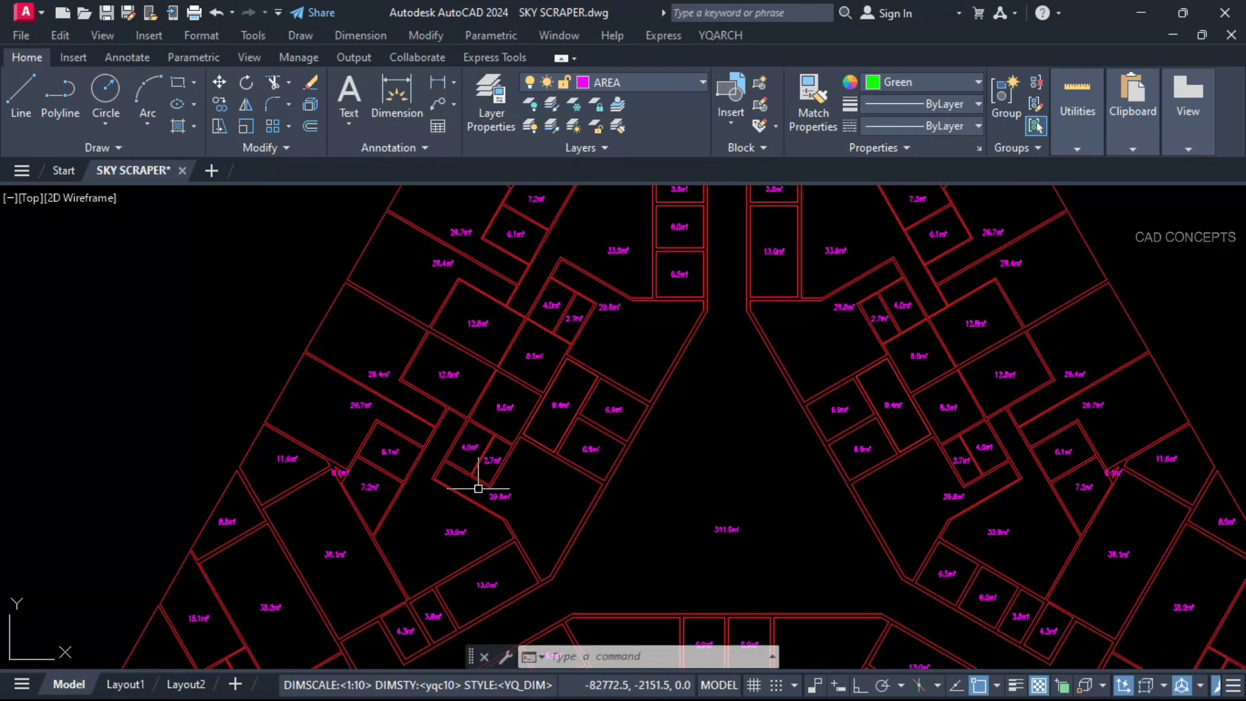
pyautogui.scroll(-4, 398, 459)
pyautogui.scroll(6, 454, 468)
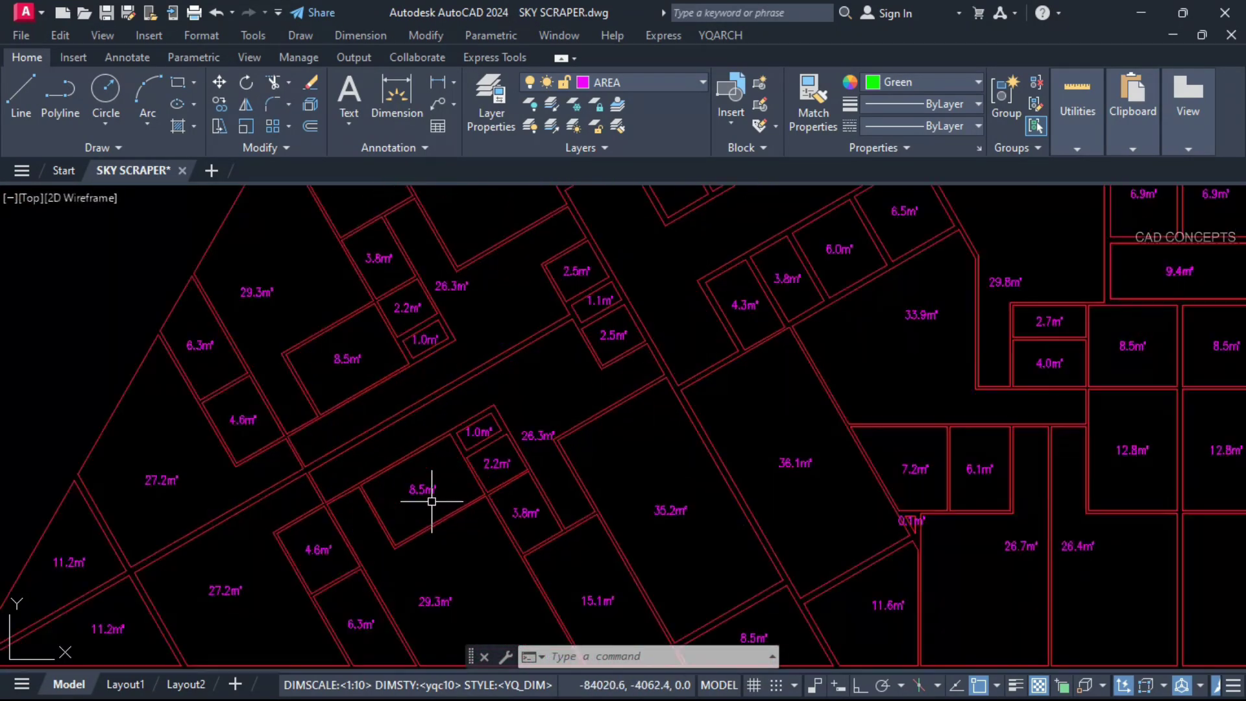
pyautogui.moveTo(706, 466); pyautogui.dragTo(398, 564, button='middle')
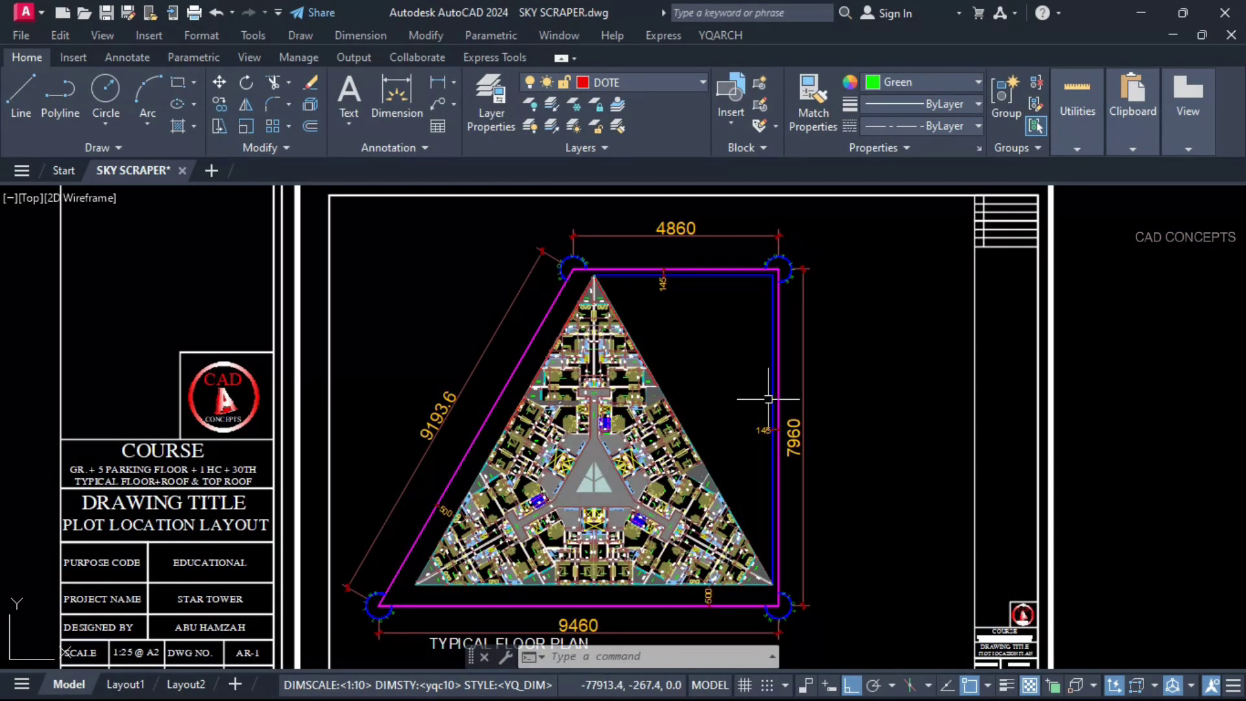
# Pick a red outline line and isolate its layer with ERD
pyautogui.scroll(2, 657, 335)
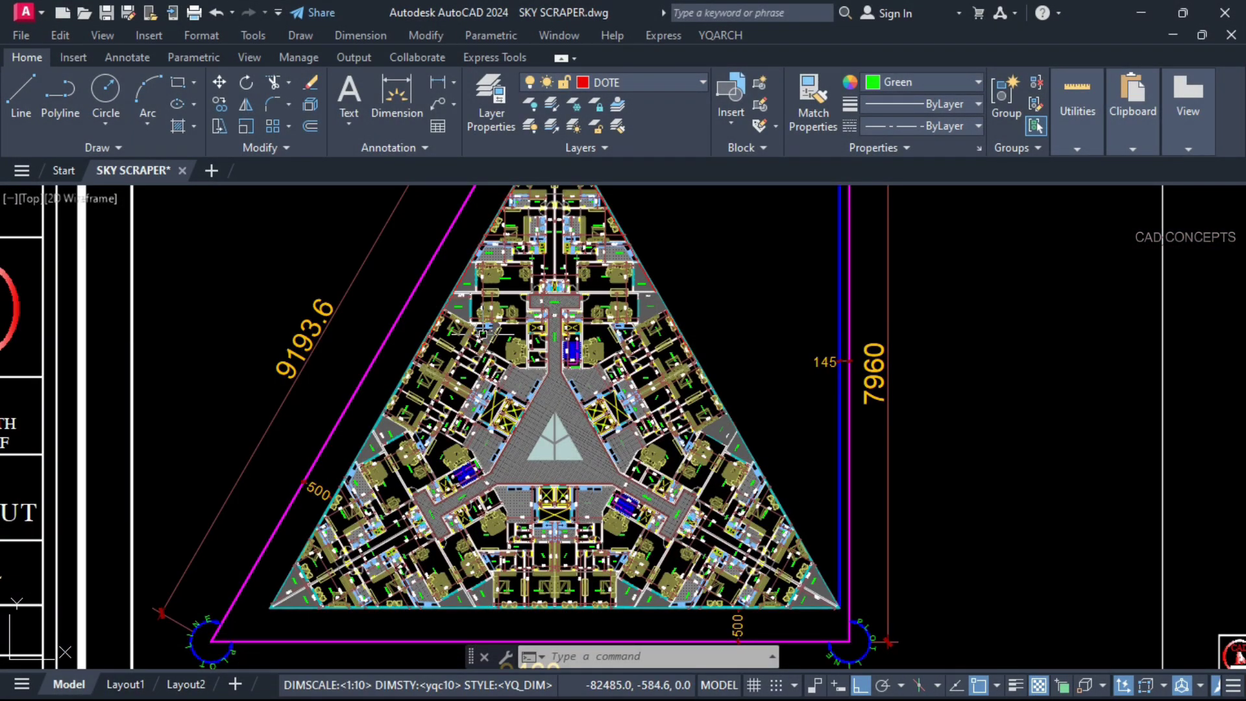
pyautogui.click(463, 274)
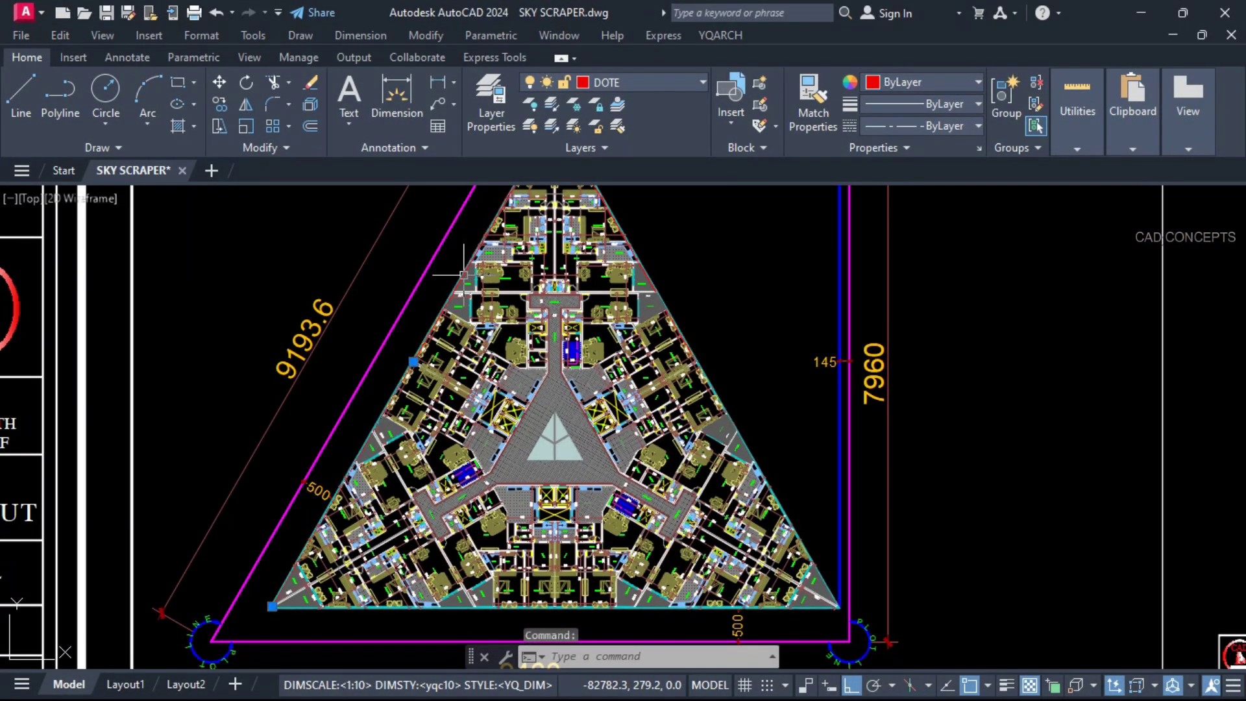
pyautogui.scroll(-2, 664, 425)
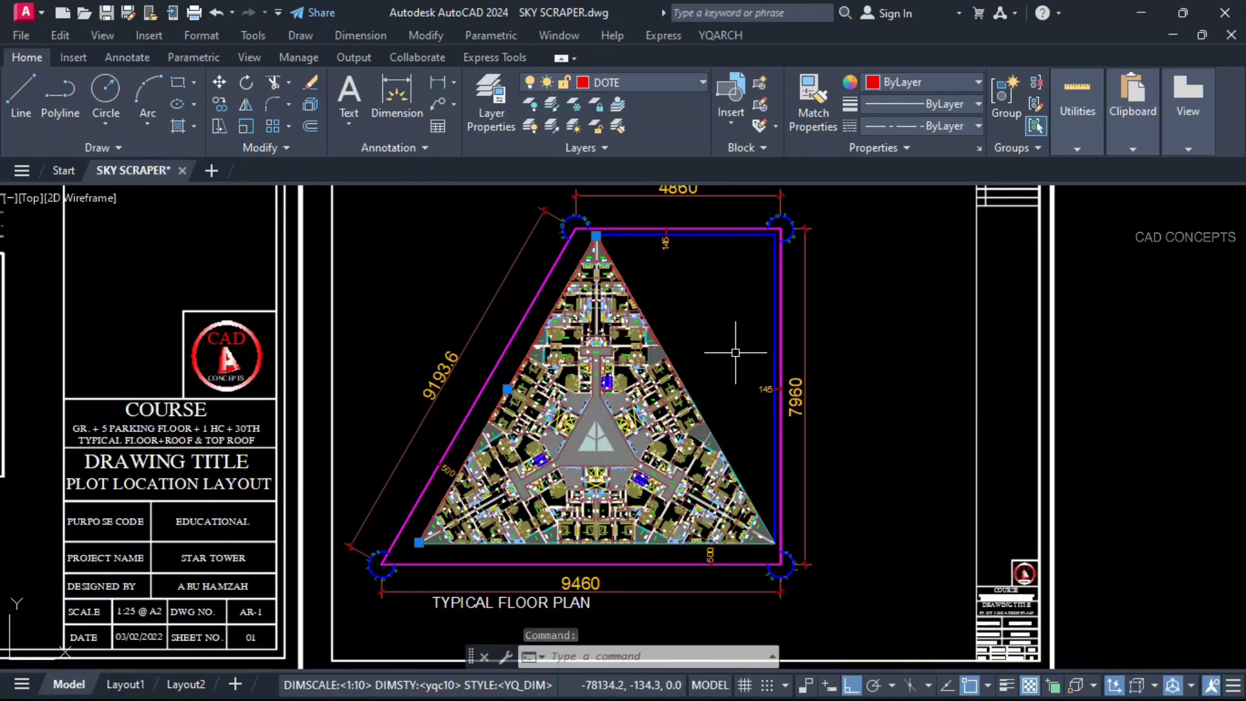
pyautogui.write('ERD')
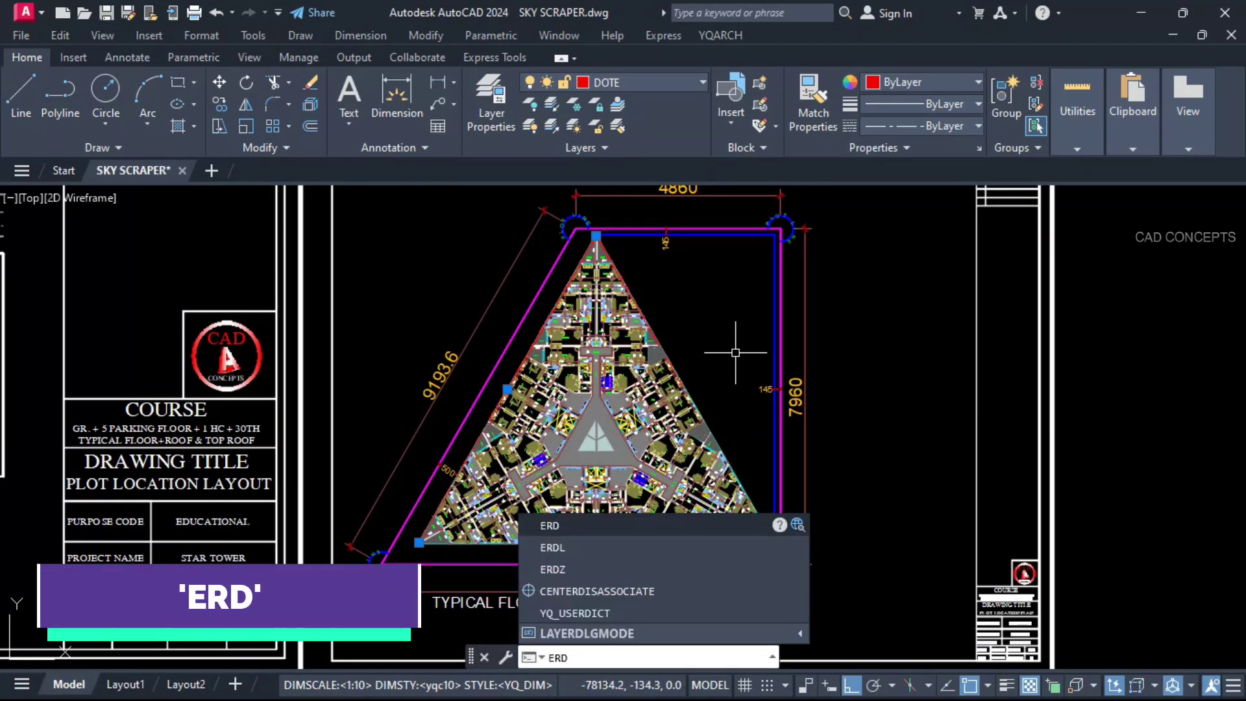
pyautogui.press('Return')
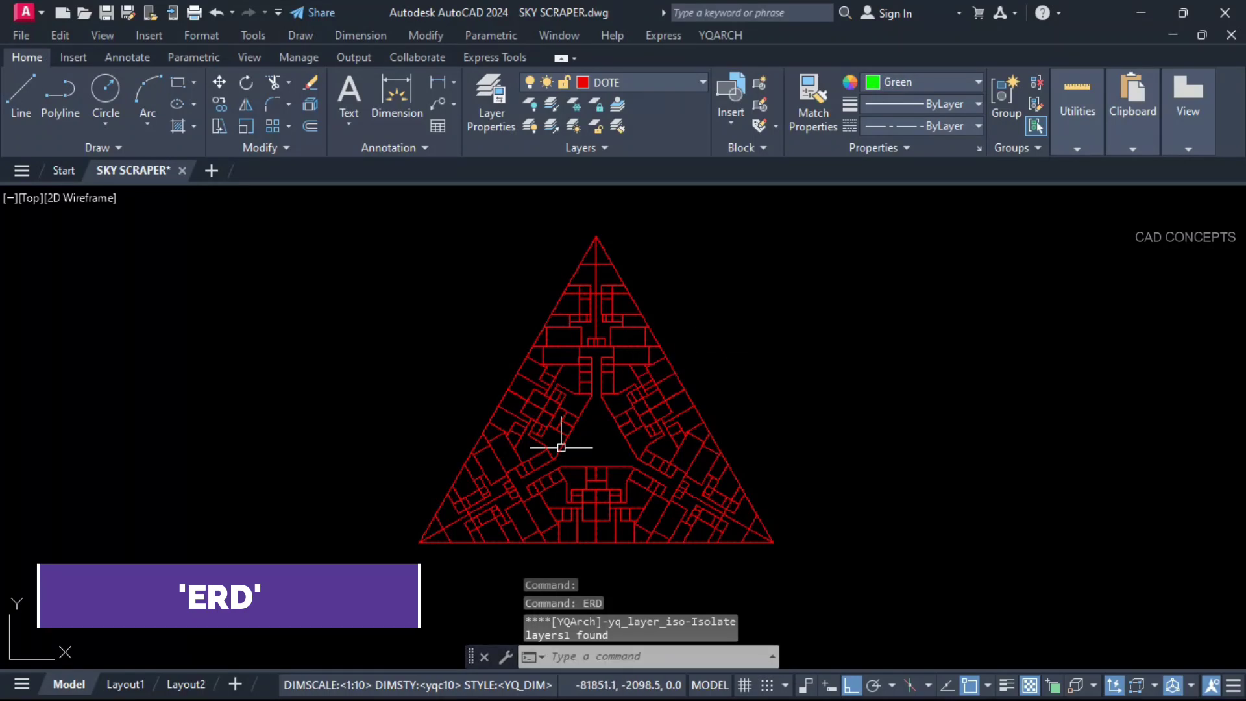
# Pan and zoom over the isolated outlines, recentring the whole triangle
pyautogui.scroll(2, 465, 507)
pyautogui.moveTo(704, 378); pyautogui.dragTo(676, 428, button='middle')
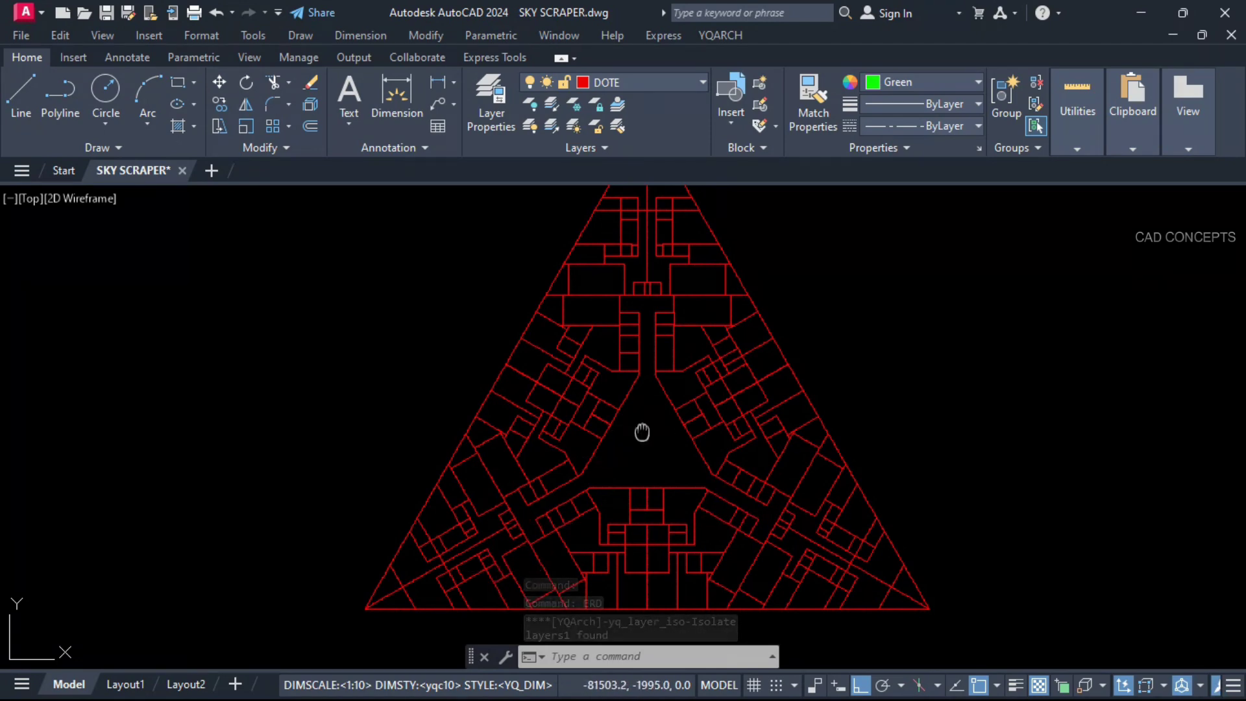
pyautogui.moveTo(644, 431); pyautogui.dragTo(596, 503, button='middle')
pyautogui.scroll(5, 599, 225)
pyautogui.scroll(2, 598, 224)
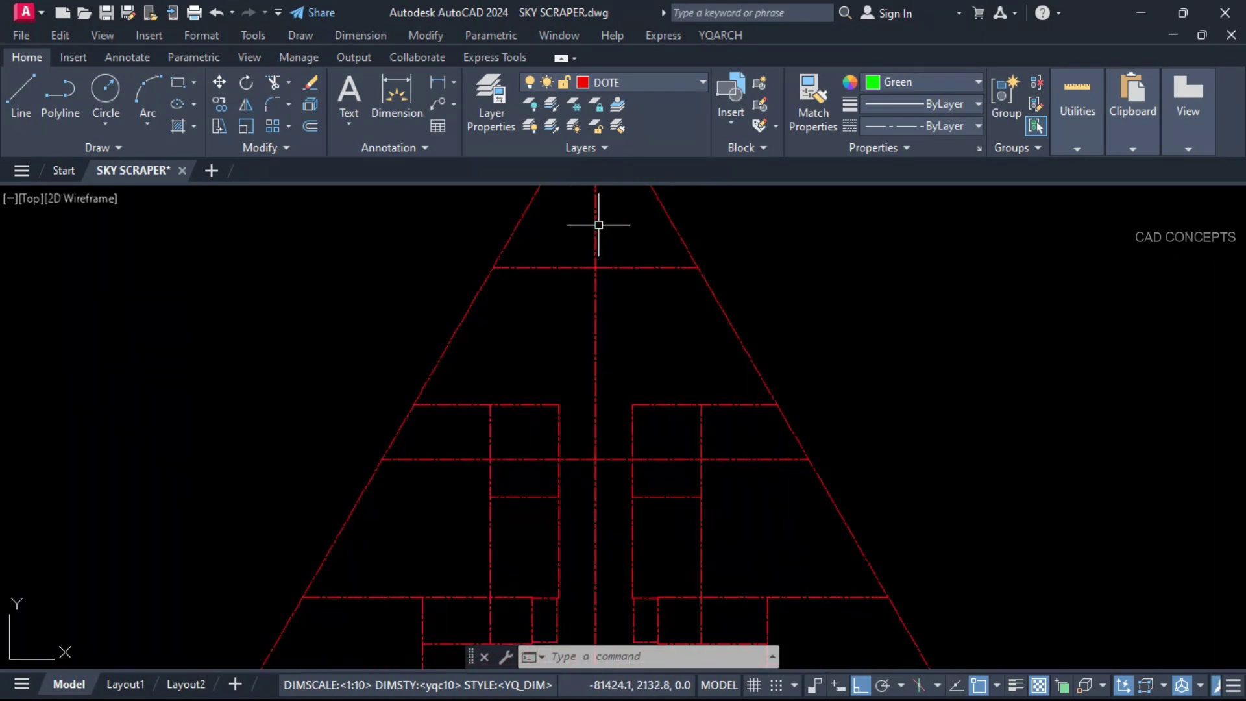
pyautogui.scroll(-2, 598, 225)
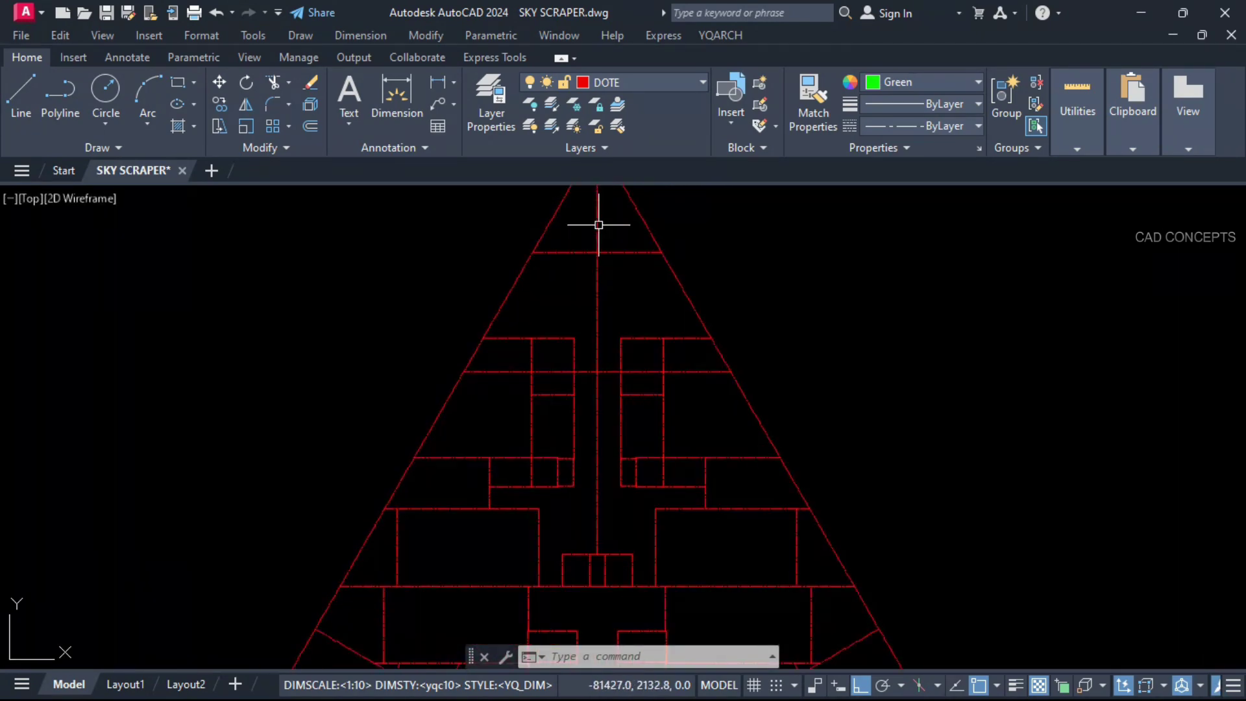
pyautogui.scroll(-4, 598, 224)
pyautogui.moveTo(604, 509)
pyautogui.mouseDown(button='middle')
pyautogui.moveTo(601, 445)
pyautogui.moveTo(602, 472)
pyautogui.mouseUp(button='middle')
pyautogui.scroll(-2, 603, 454)
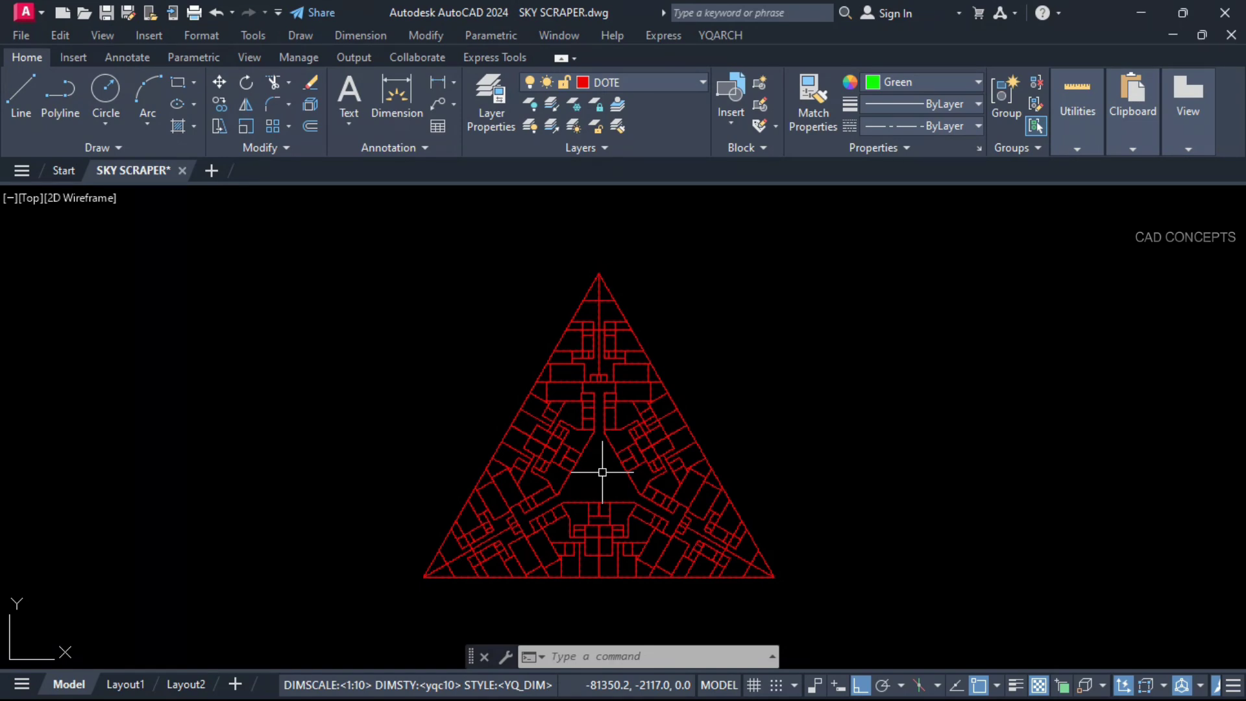
# Run zc and set the perimeter output layer colour to green
pyautogui.write('zc')
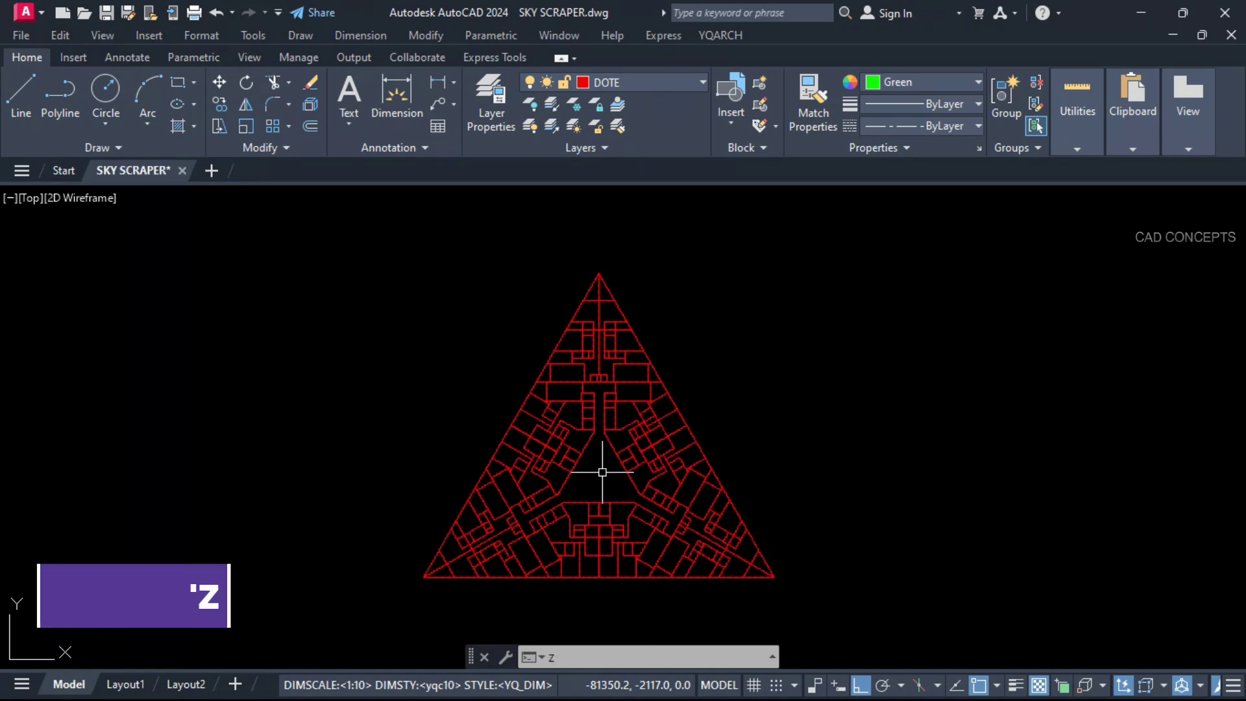
pyautogui.press('Return')
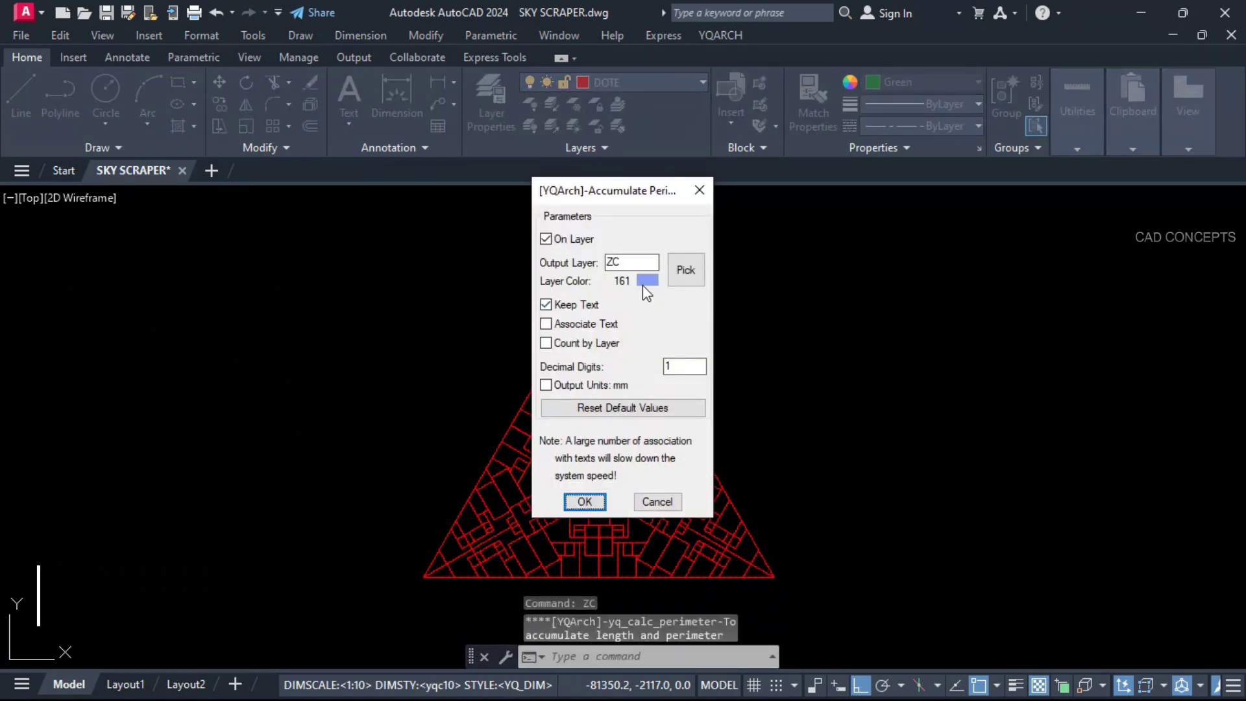
pyautogui.click(645, 283)
pyautogui.click(514, 381)
pyautogui.click(601, 483)
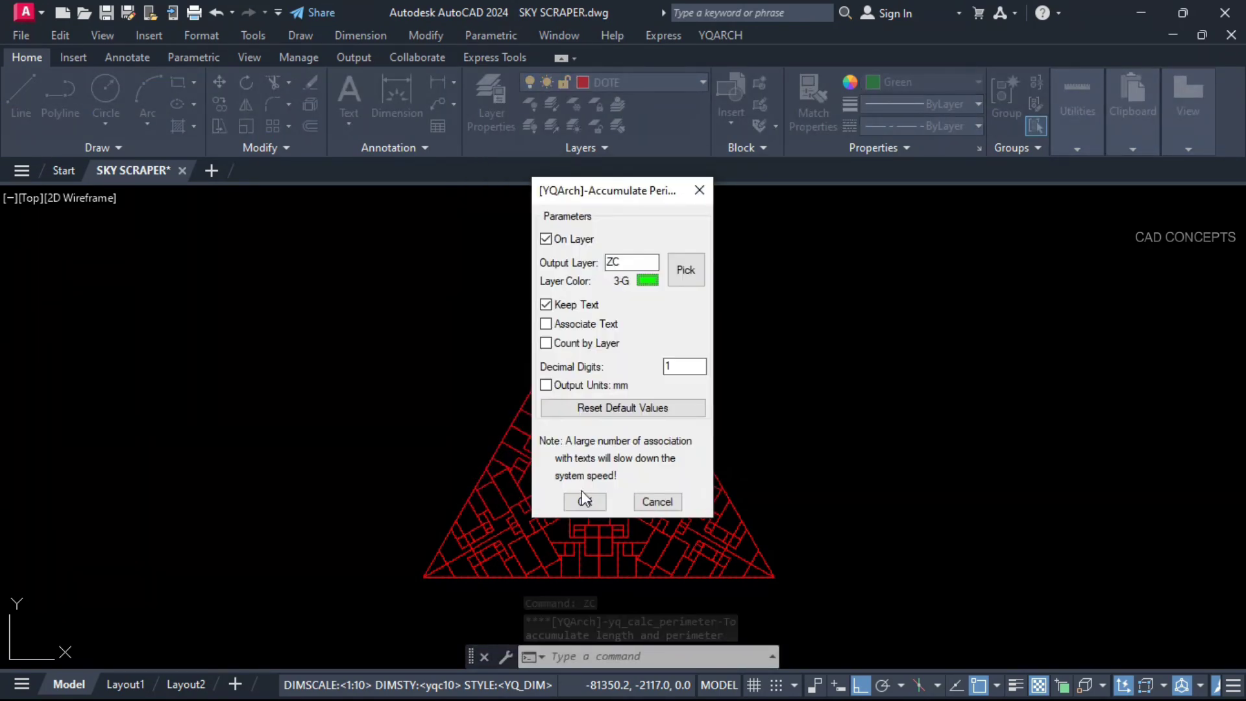
pyautogui.click(584, 500)
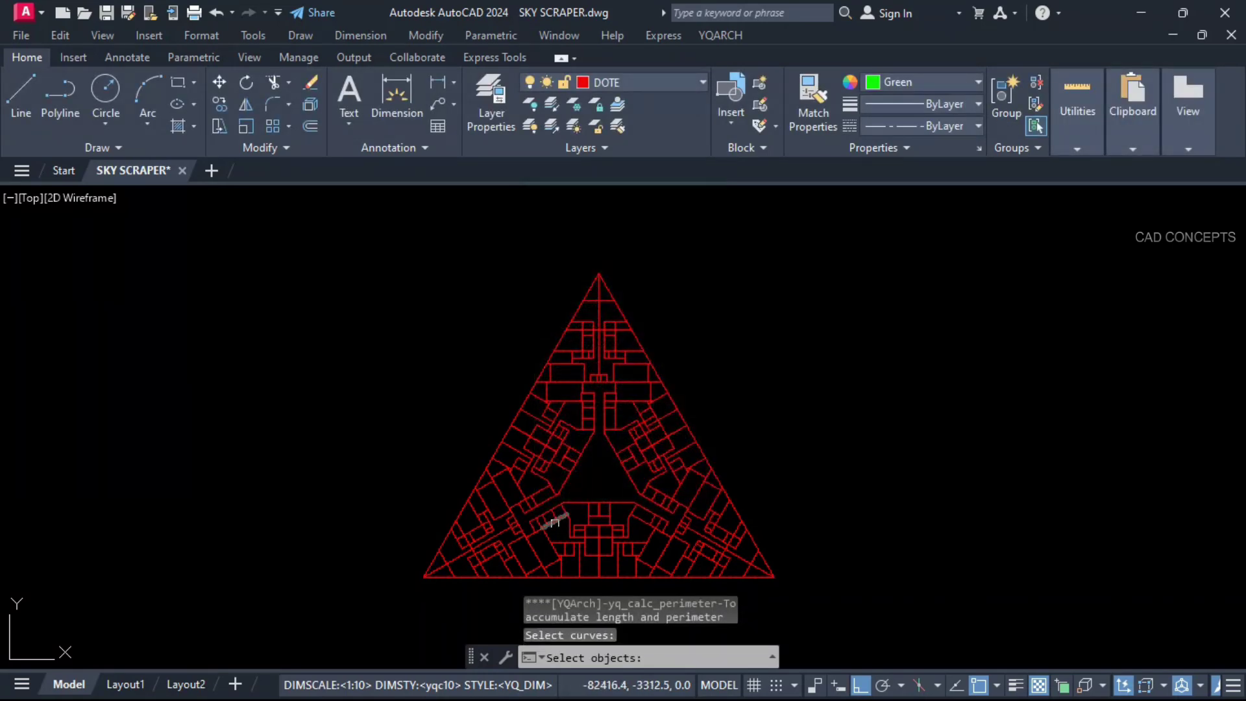
# Window-select all outline curves and place the total-perimeter label beside the triangle
pyautogui.click(395, 591)
pyautogui.click(784, 317)
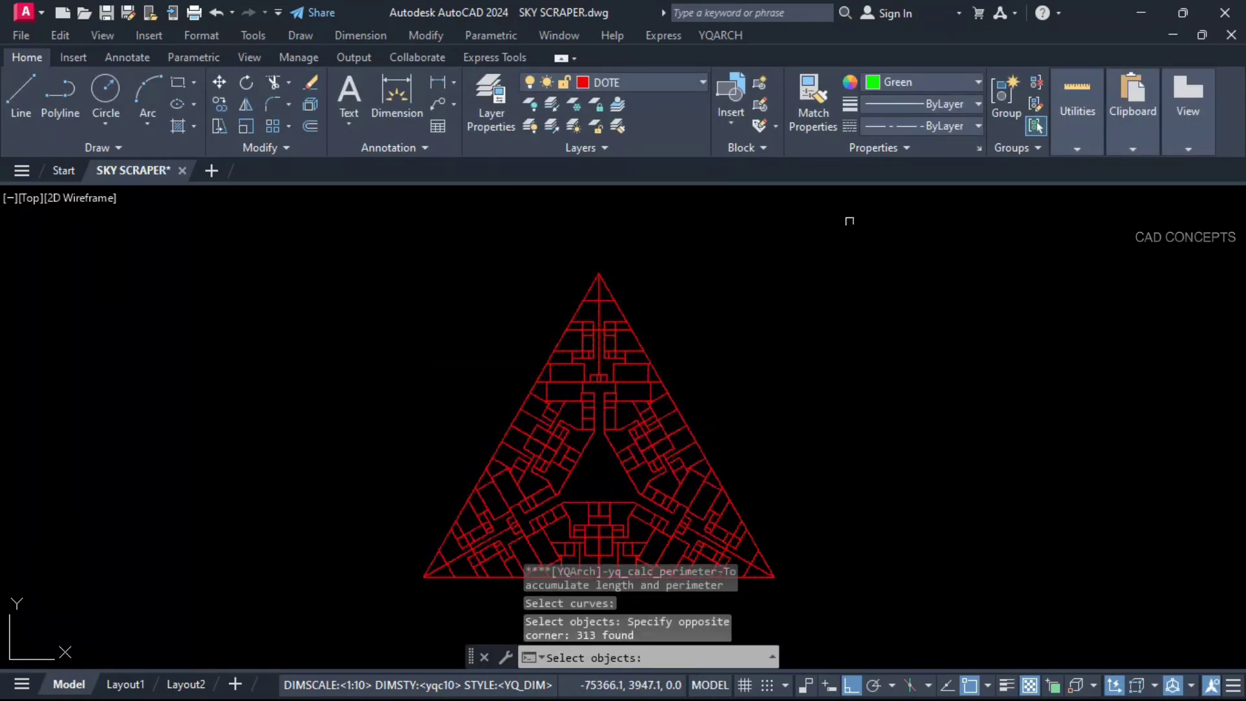
pyautogui.press('Return')
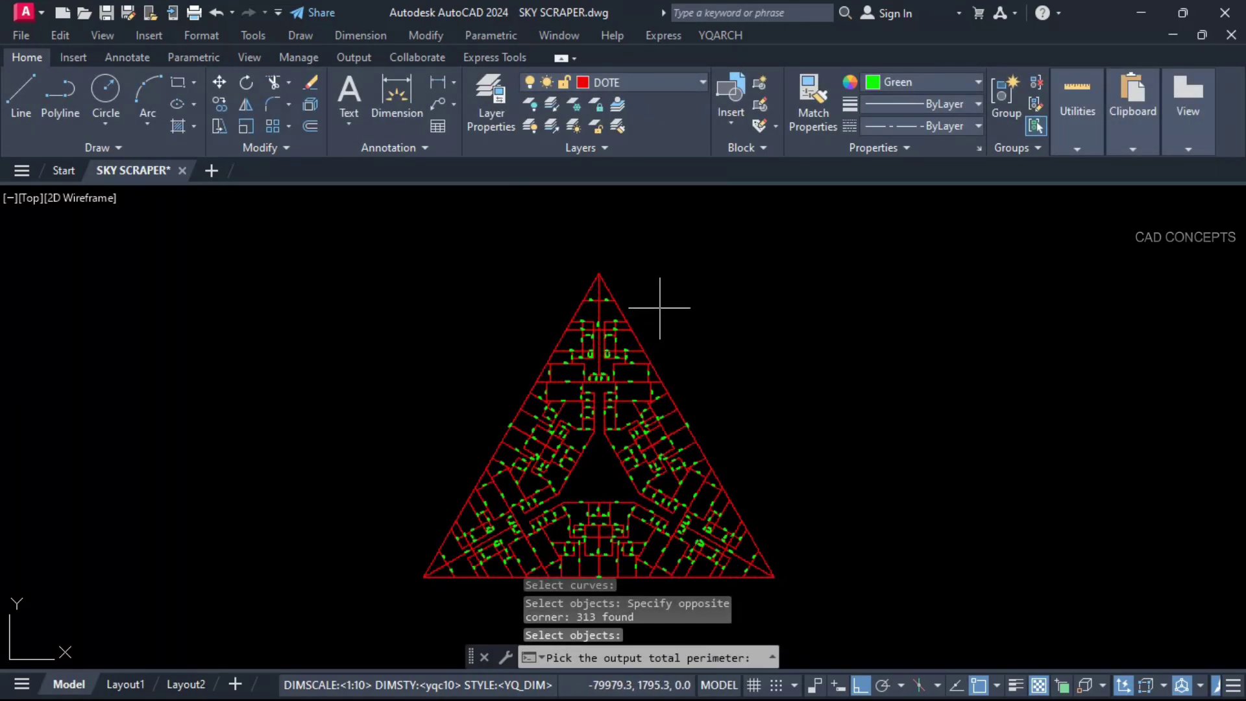
pyautogui.click(715, 292)
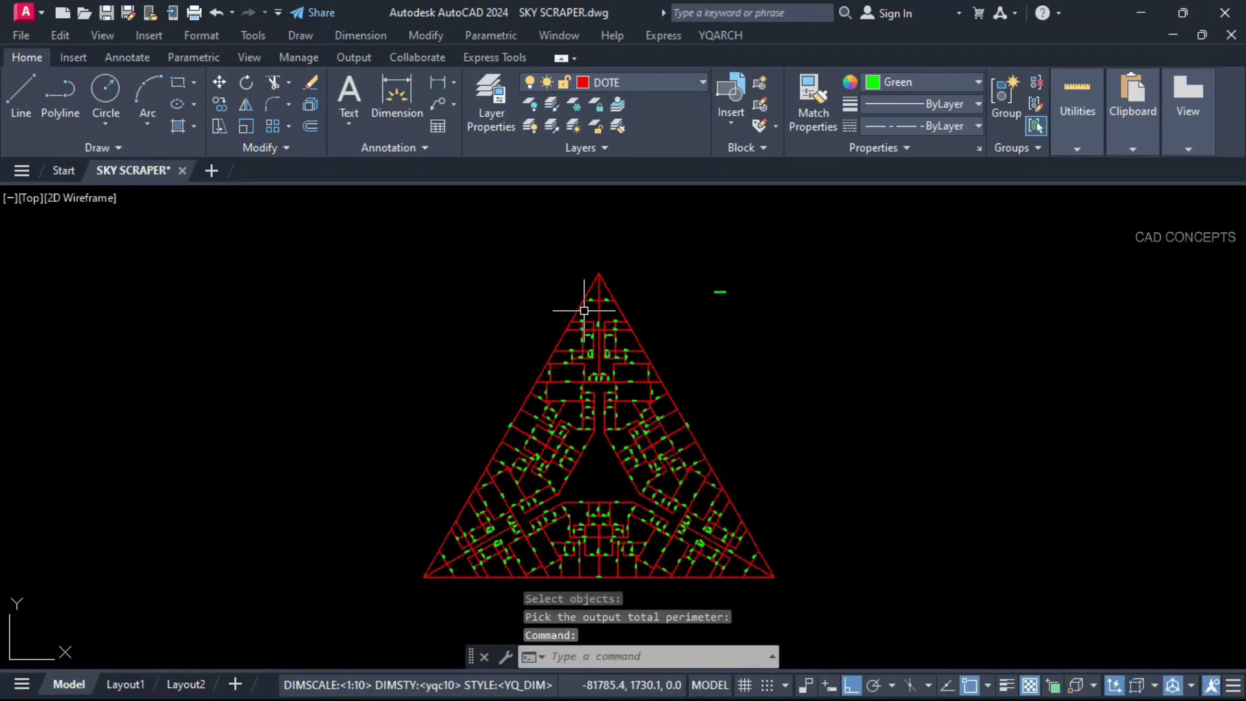
# Zoom into the apex, pan down the axis grid from 5.3m to 9.0m bays, then zoom out
pyautogui.scroll(7, 584, 286)
pyautogui.moveTo(665, 488); pyautogui.dragTo(659, 337, button='middle')
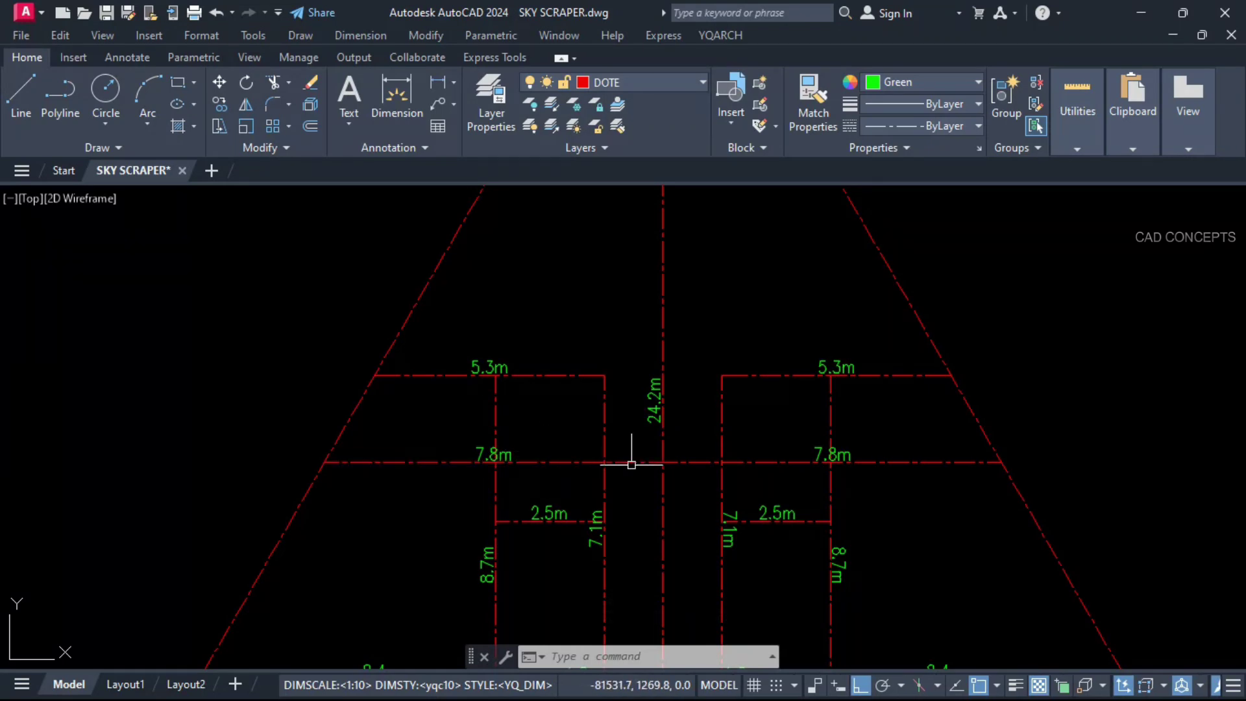
pyautogui.moveTo(744, 466); pyautogui.dragTo(749, 361, button='middle')
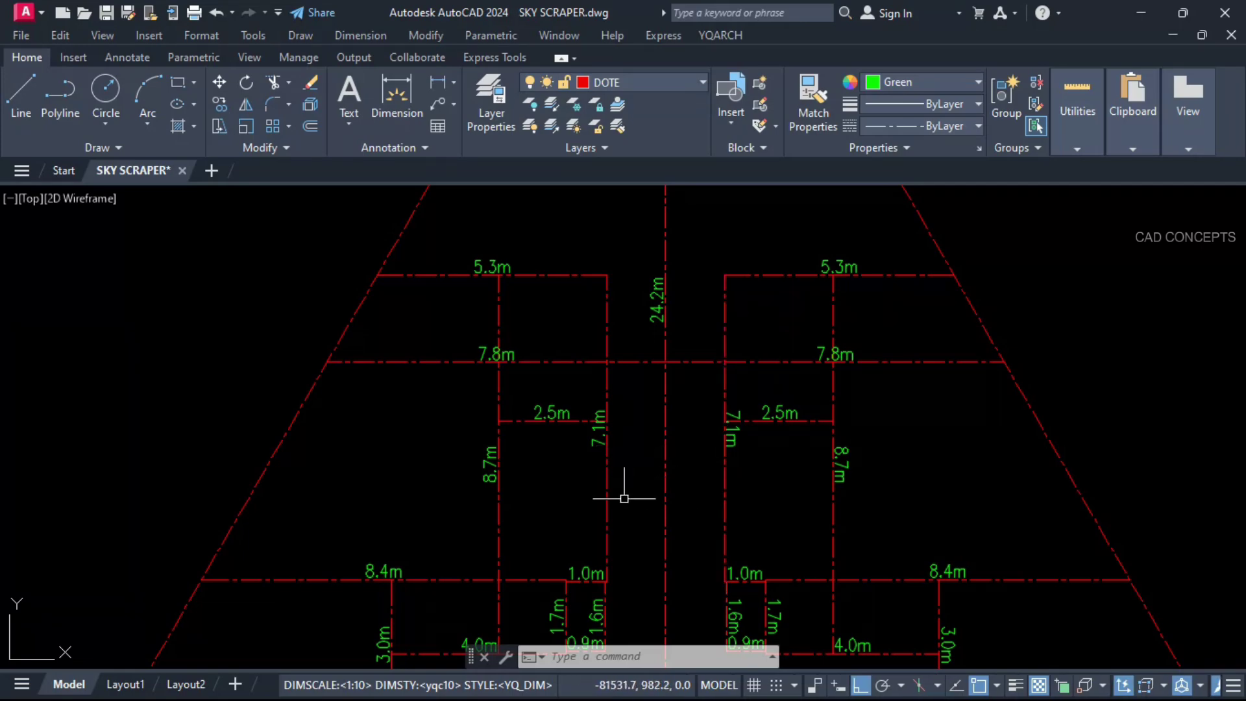
pyautogui.moveTo(629, 545); pyautogui.dragTo(654, 317, button='middle')
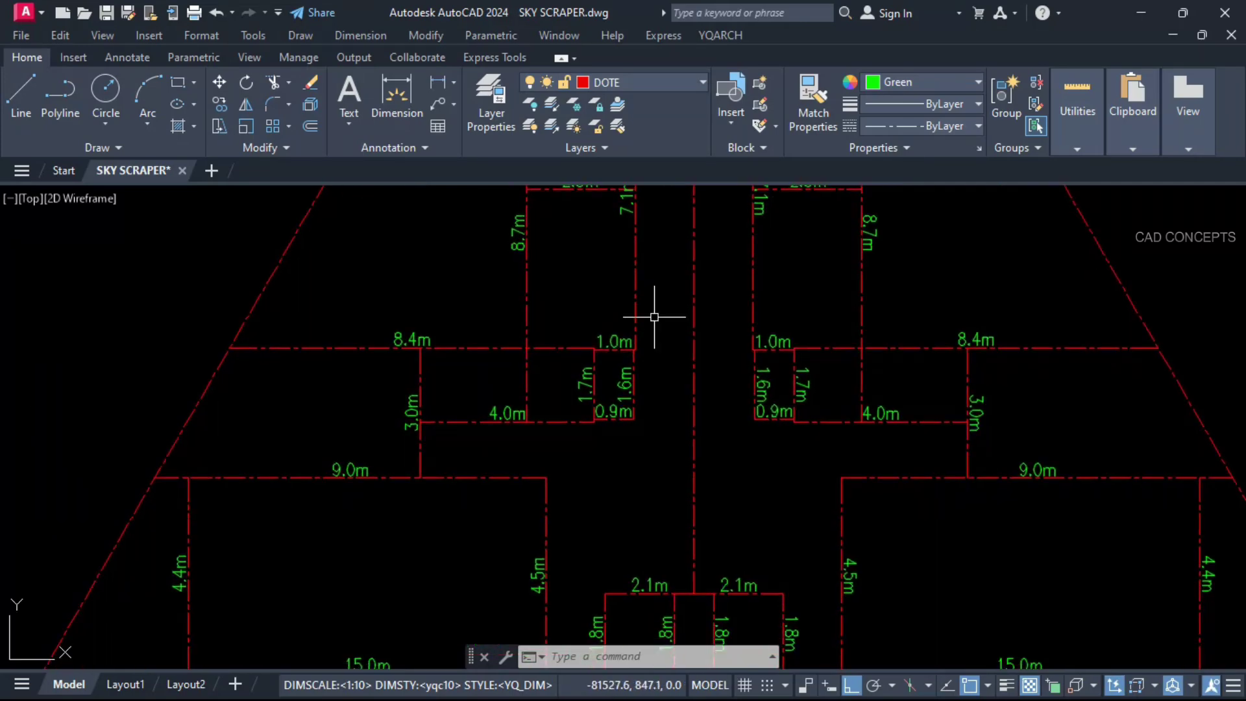
pyautogui.scroll(-10, 791, 396)
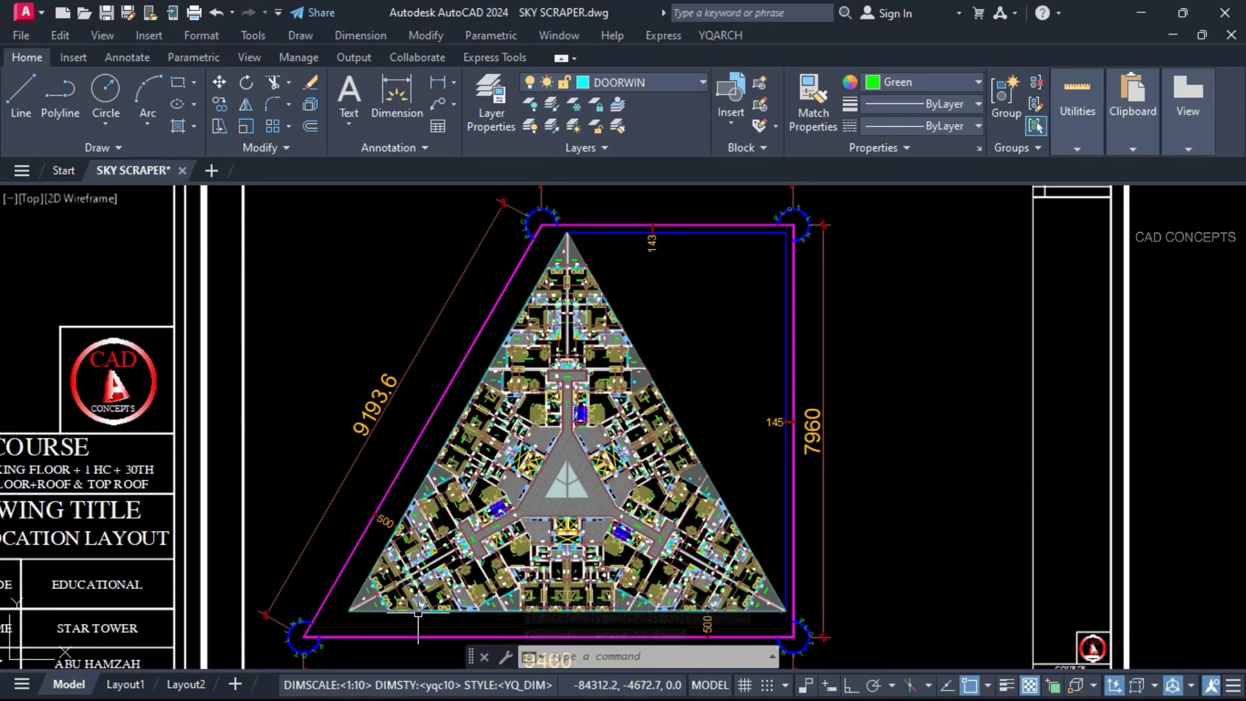
pyautogui.scroll(10, 565, 366)
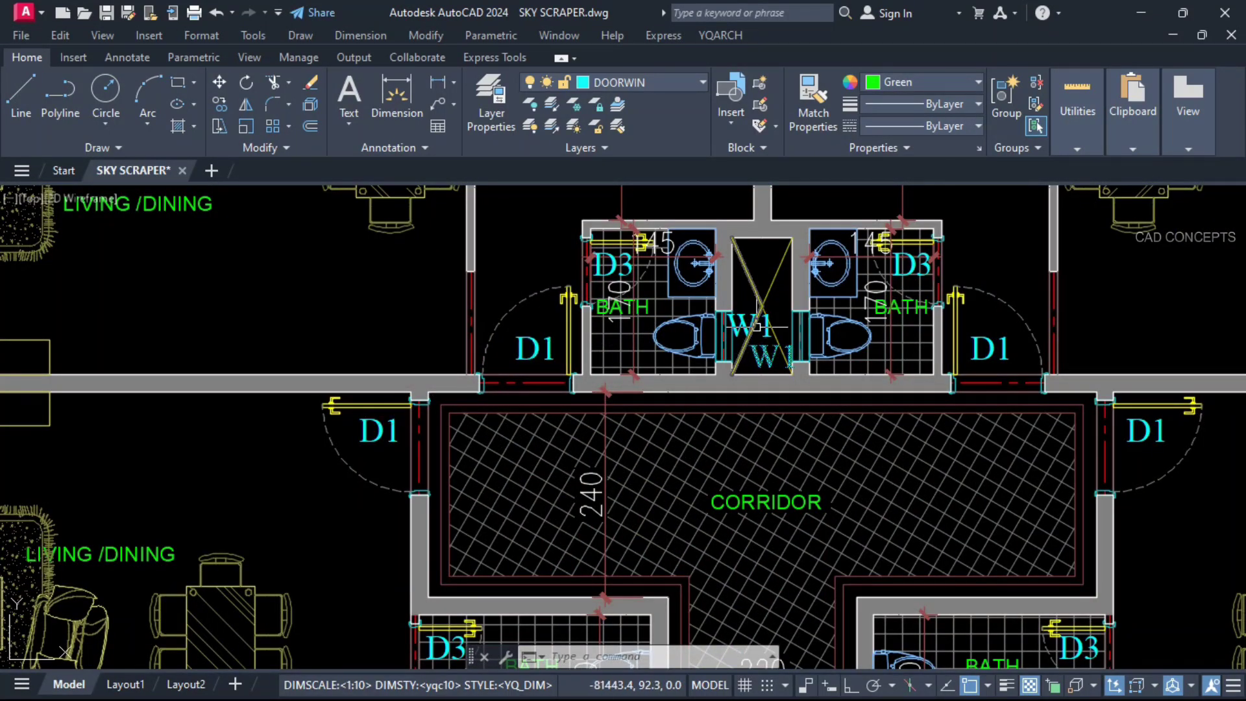
pyautogui.scroll(-6, 843, 331)
pyautogui.scroll(4, 611, 451)
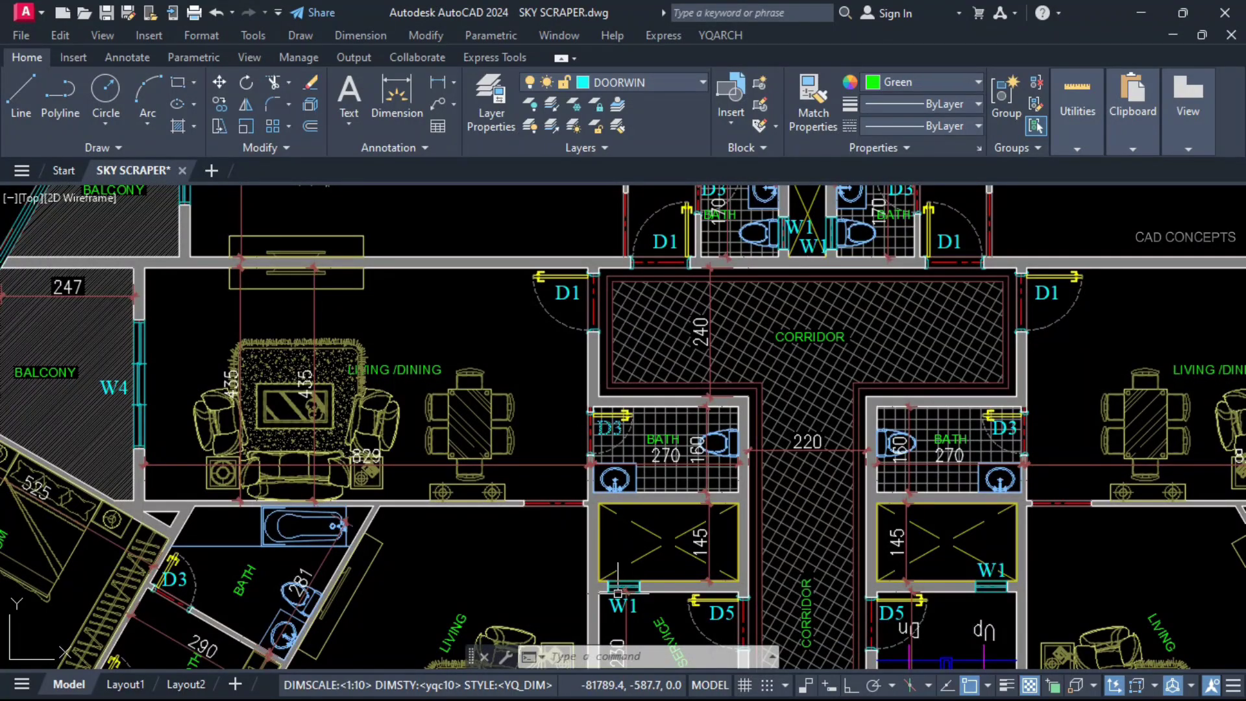
pyautogui.scroll(-8, 518, 404)
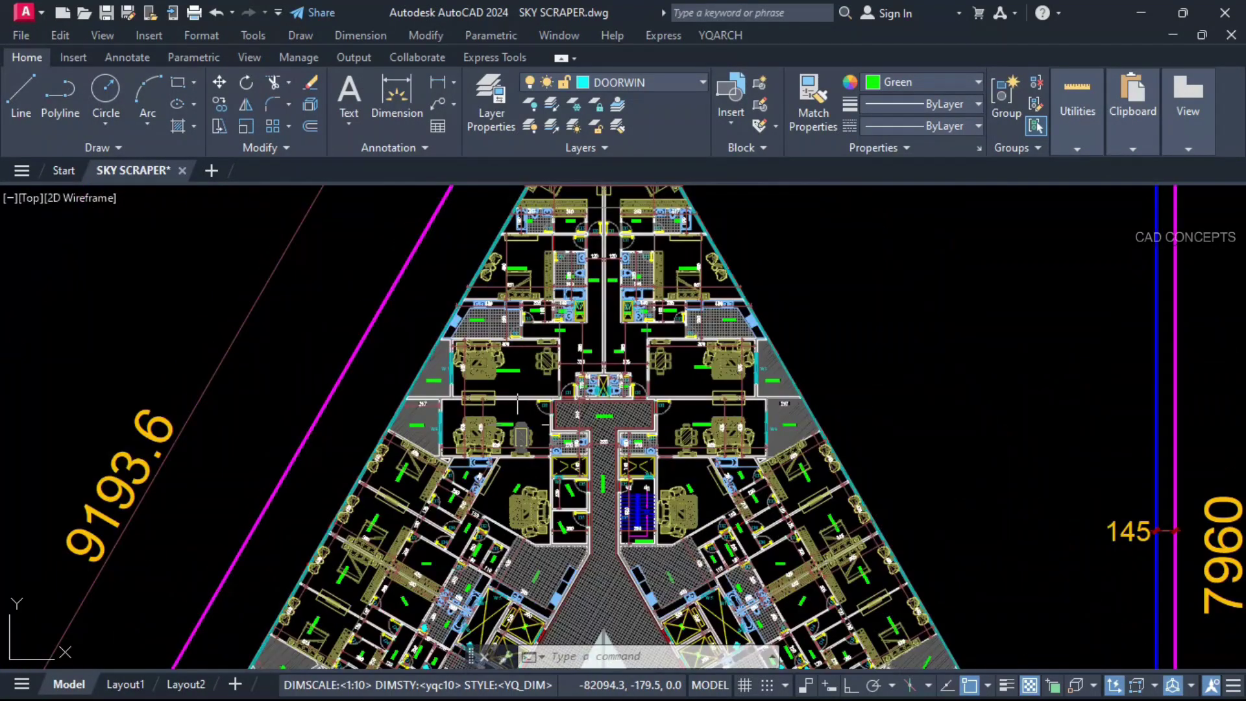
pyautogui.scroll(-5, 517, 403)
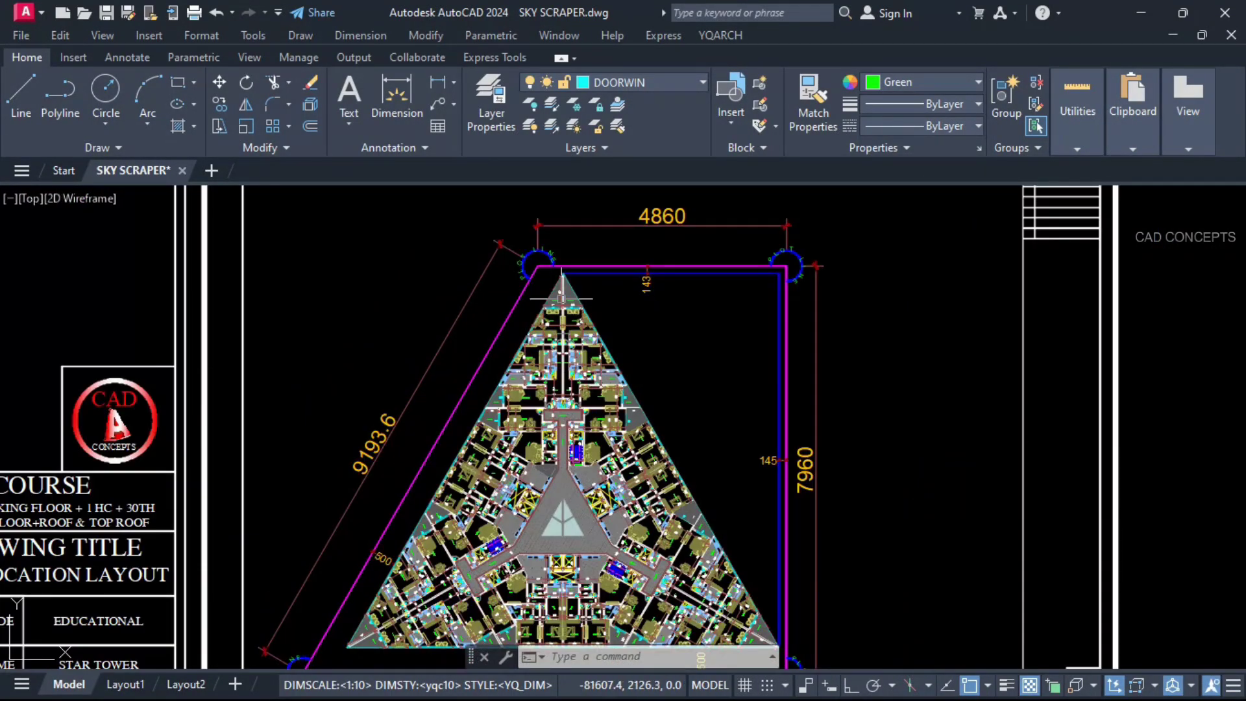
pyautogui.moveTo(613, 496); pyautogui.dragTo(610, 465, button='middle')
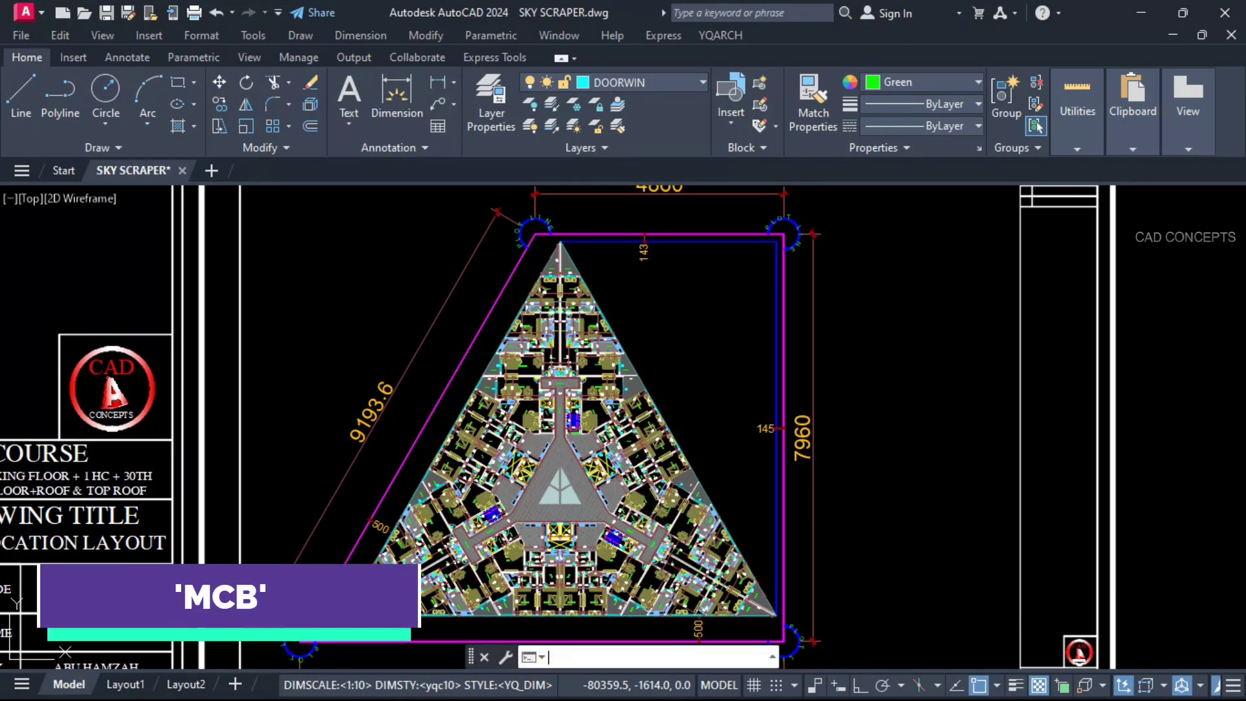
# Run MCB and set the floor name to TYPICAL FLOOR
pyautogui.write('MCB')
pyautogui.press('Return')
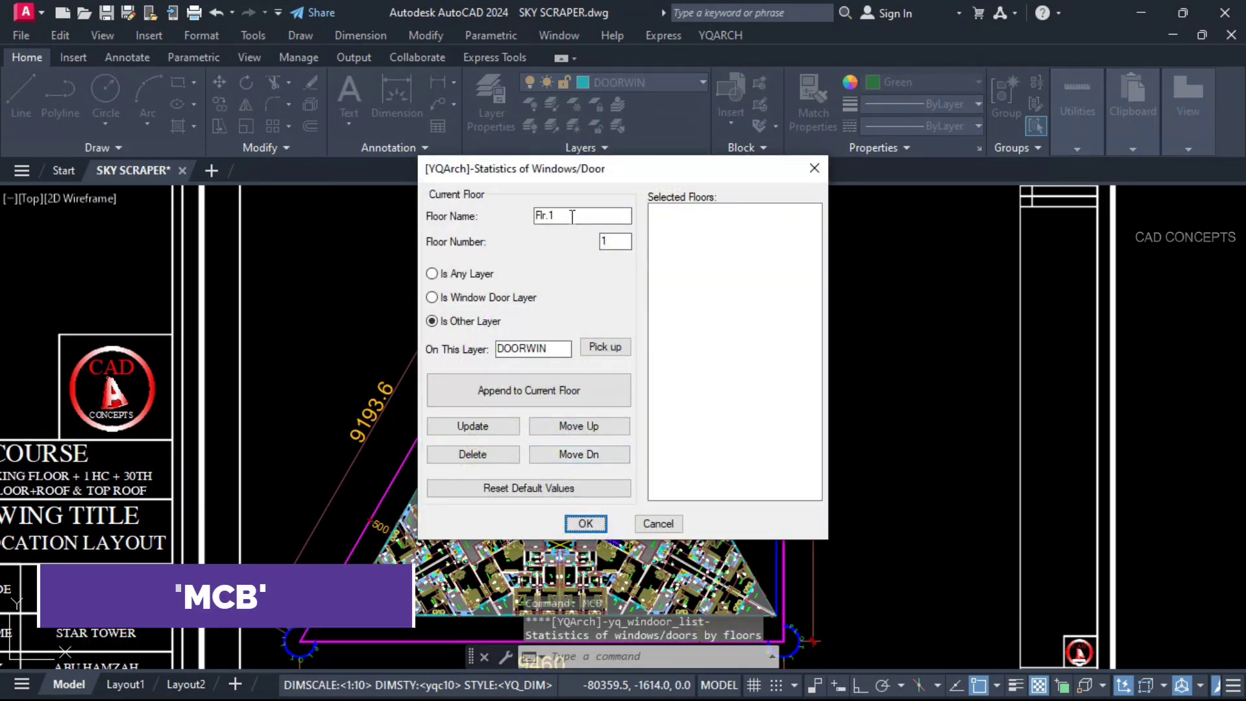
pyautogui.moveTo(572, 216); pyautogui.dragTo(509, 214)
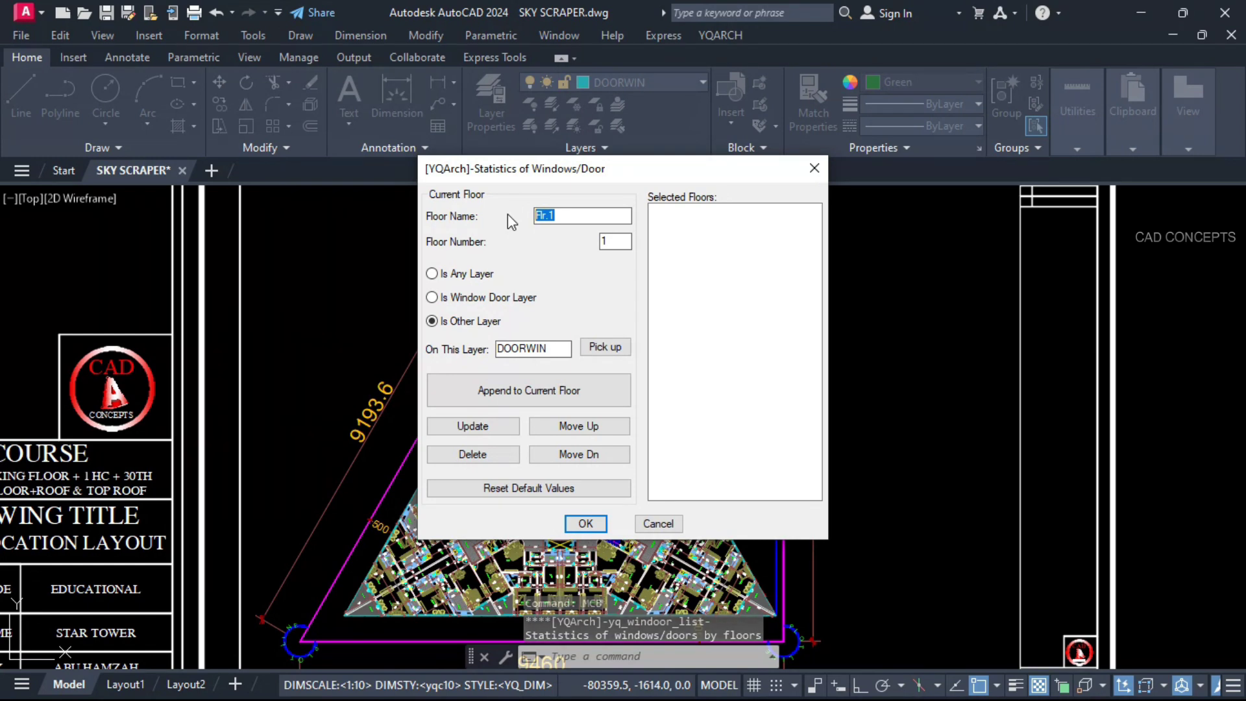
pyautogui.write('TYPICAL FLOOR')
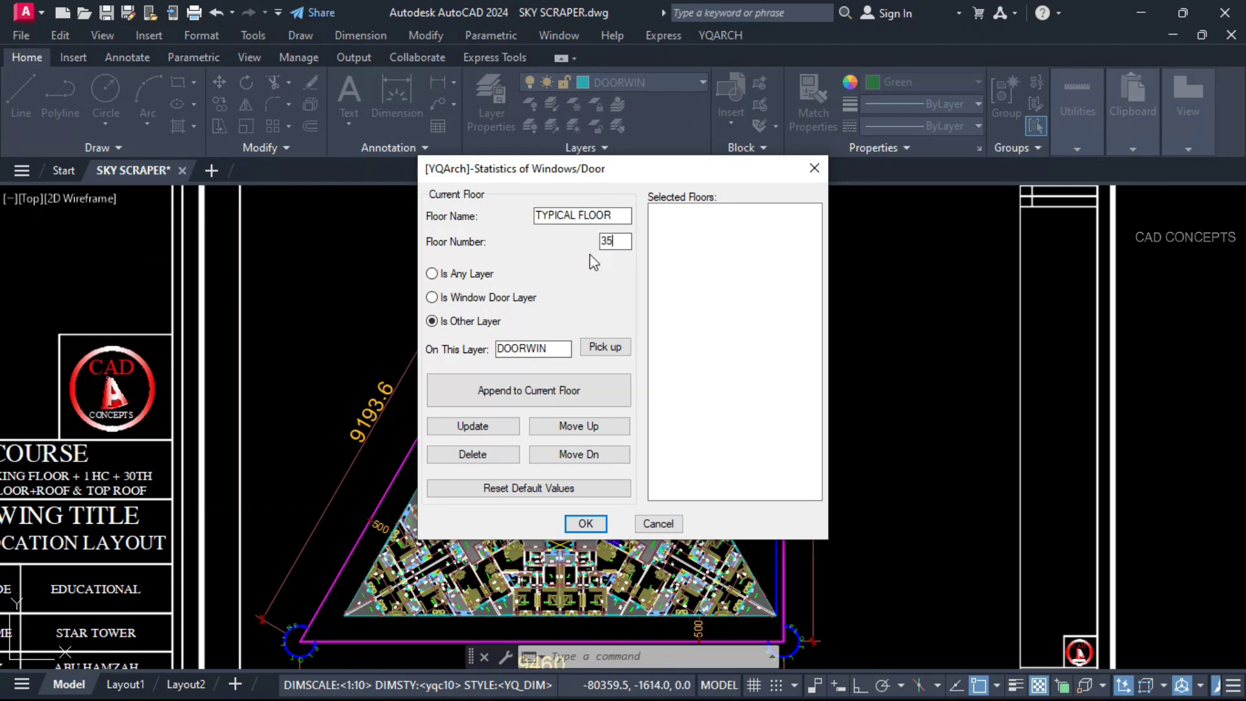
# Set the counted layer to DOORWIN from a D1 door and append the plan's 192 objects
pyautogui.click(603, 348)
pyautogui.scroll(5, 597, 348)
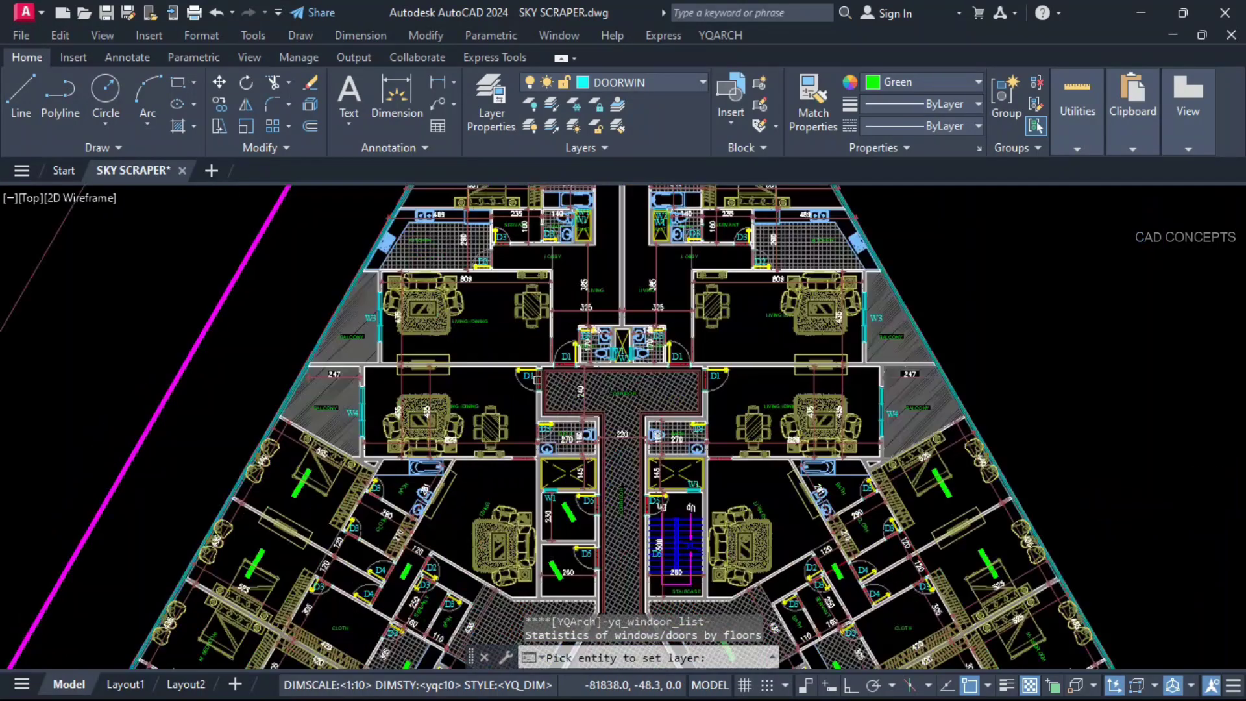
pyautogui.scroll(4, 536, 378)
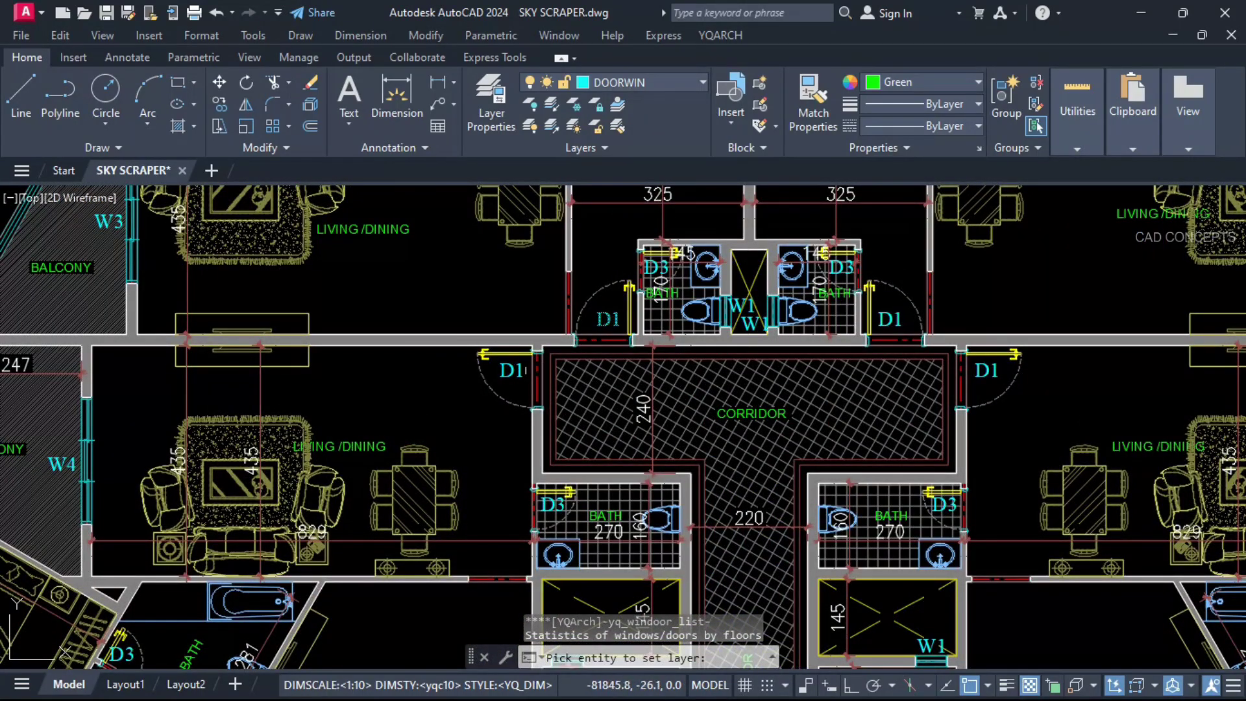
pyautogui.click(510, 372)
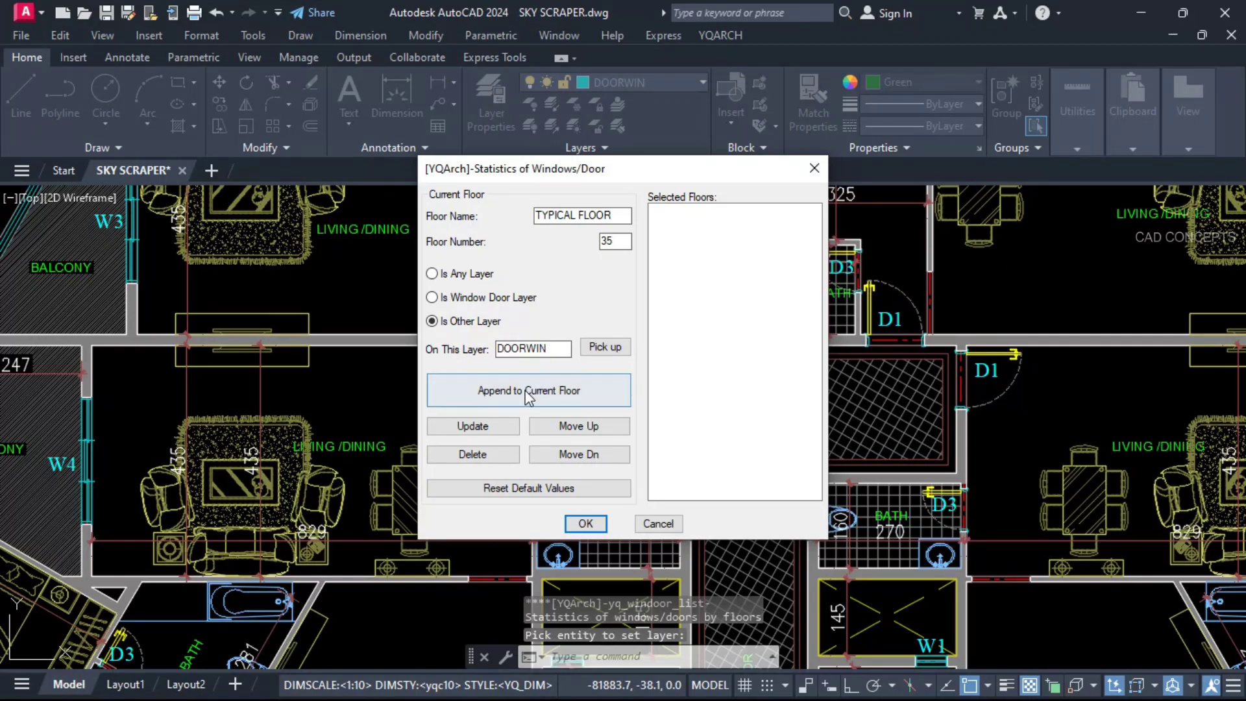
pyautogui.click(571, 390)
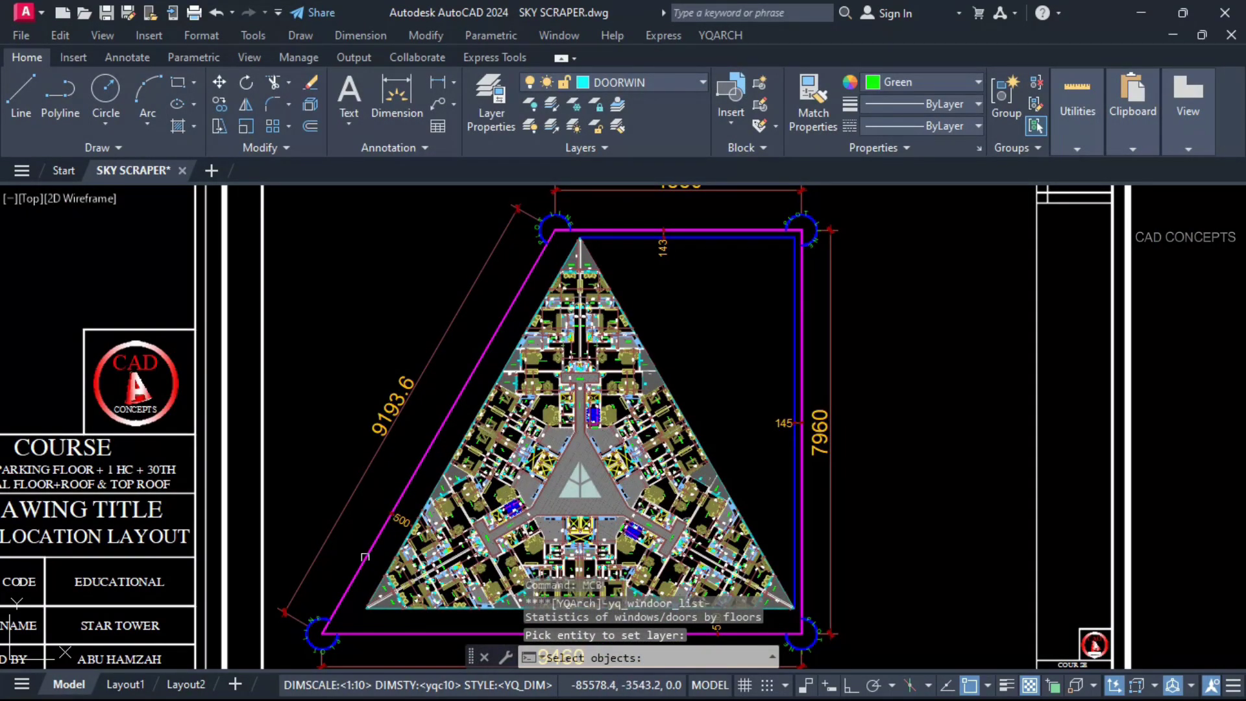
pyautogui.click(294, 651)
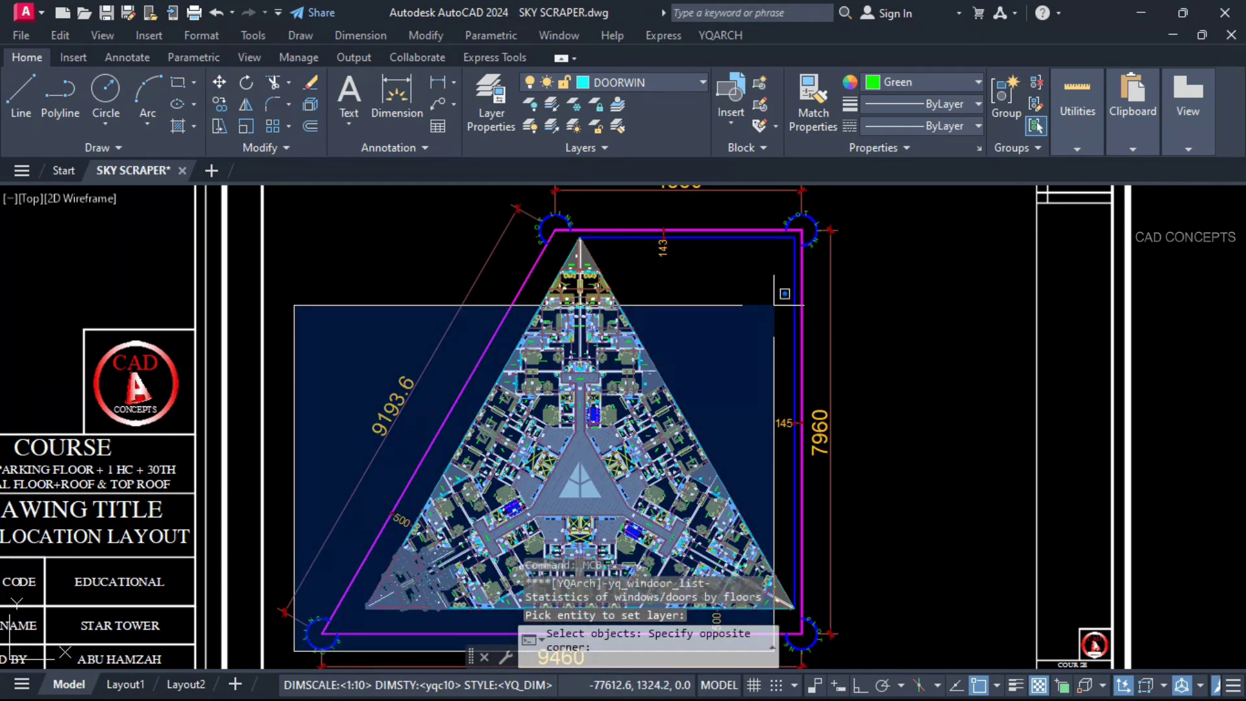
pyautogui.click(774, 305)
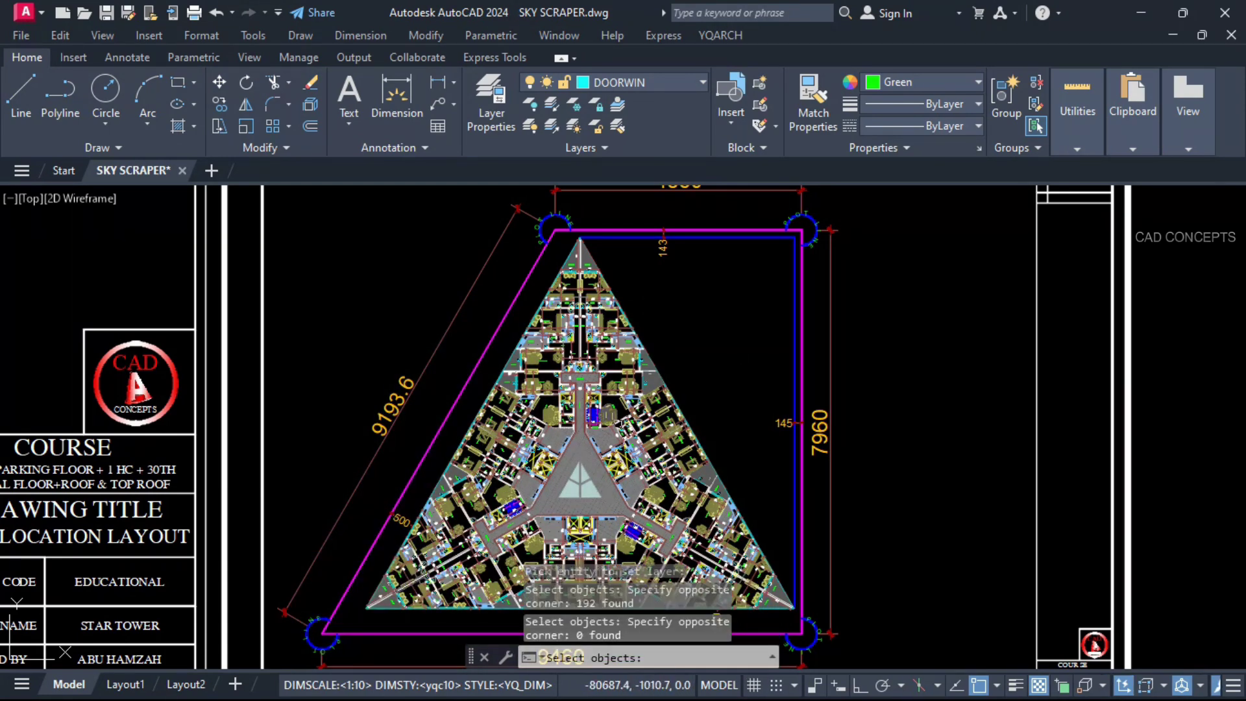
pyautogui.press('Return')
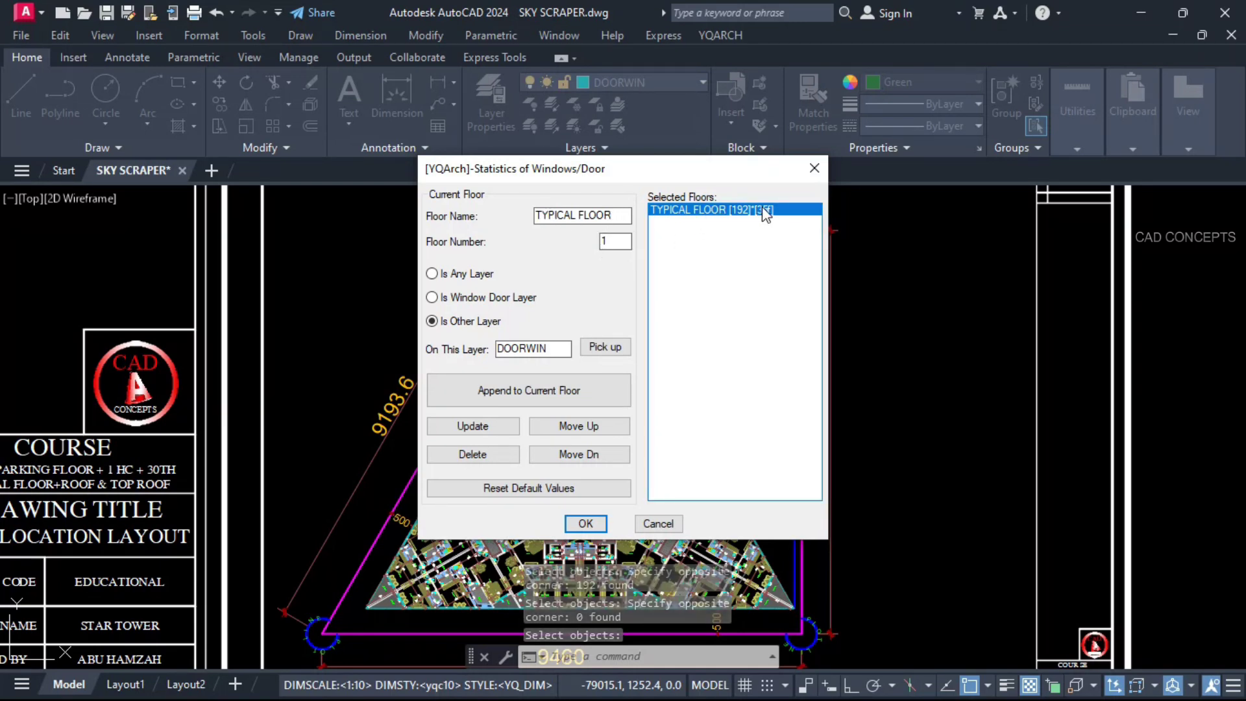
# Set floor number 35, confirm, and place the statistics table near the apex
pyautogui.doubleClick(614, 241)
pyautogui.write('35')
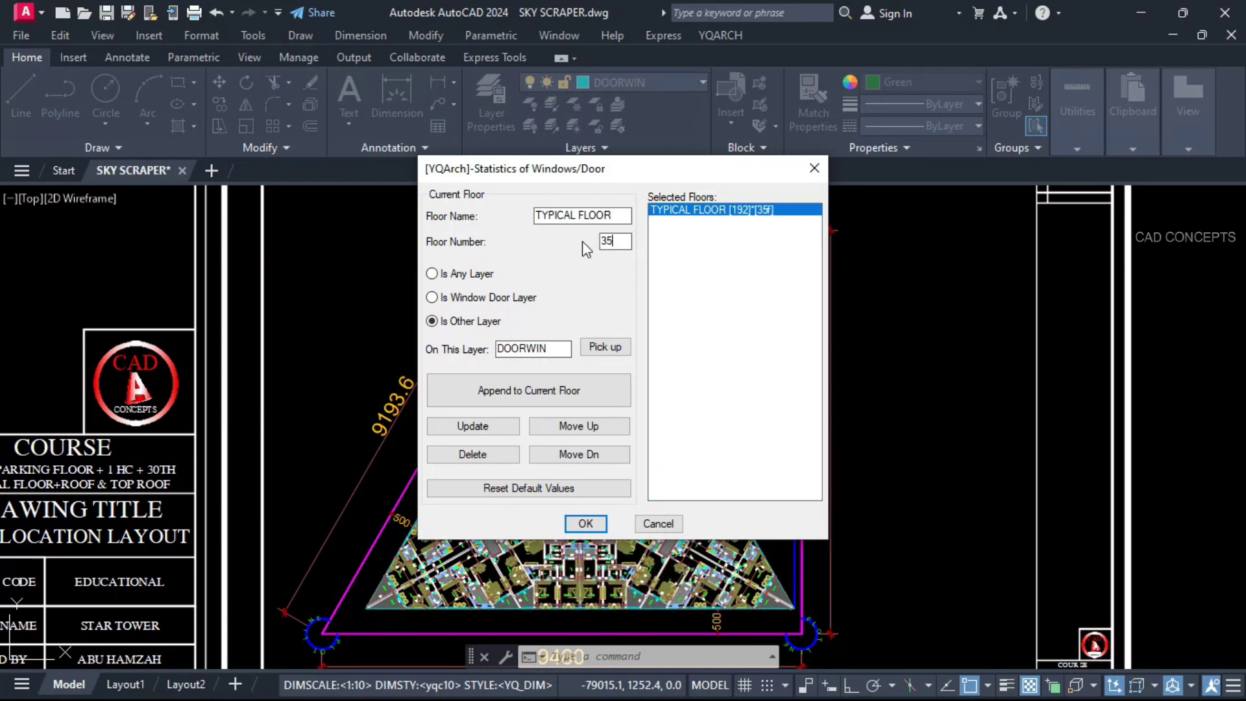
pyautogui.click(584, 524)
pyautogui.click(658, 273)
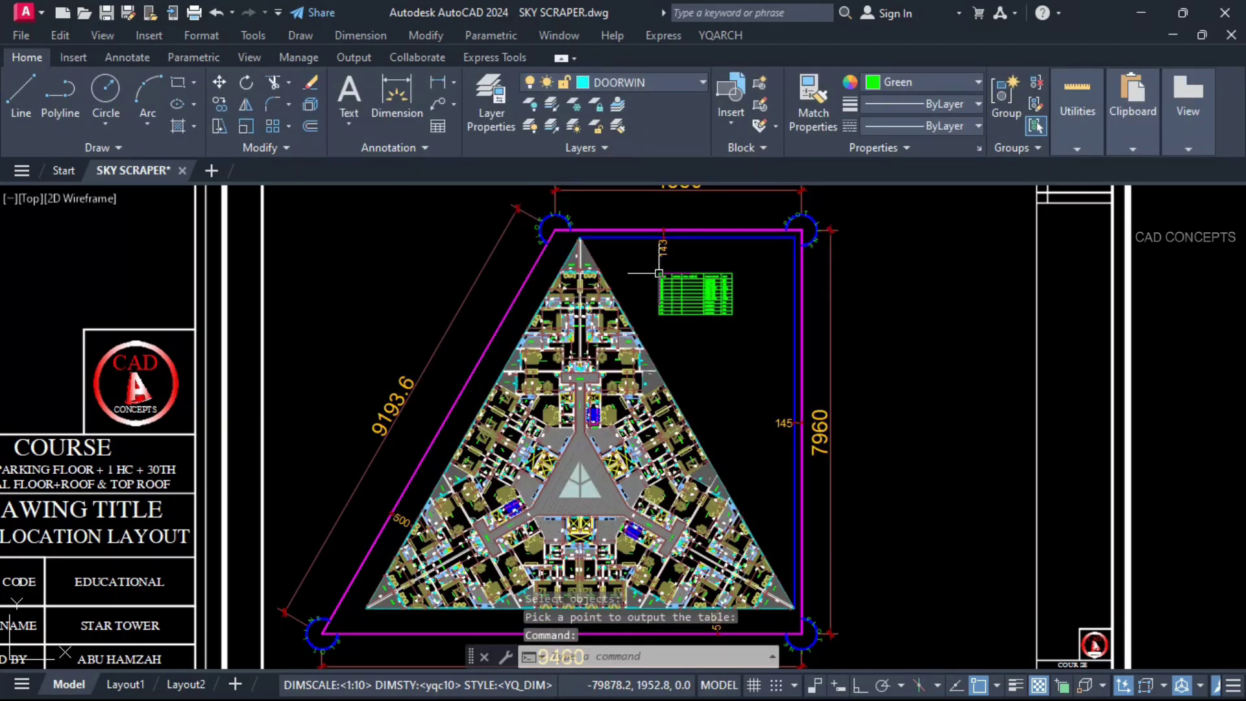
pyautogui.scroll(8, 659, 273)
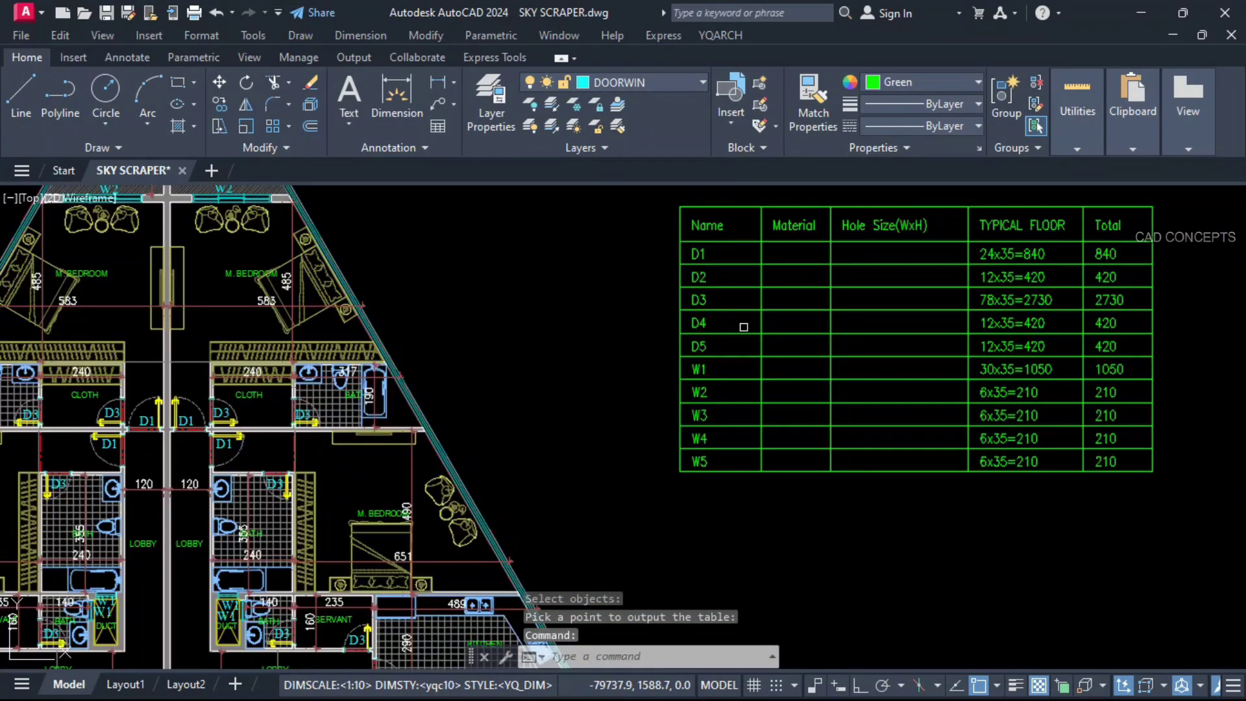
pyautogui.moveTo(756, 336)
pyautogui.mouseDown(button='middle')
pyautogui.moveTo(624, 375)
pyautogui.moveTo(603, 397)
pyautogui.mouseUp(button='middle')
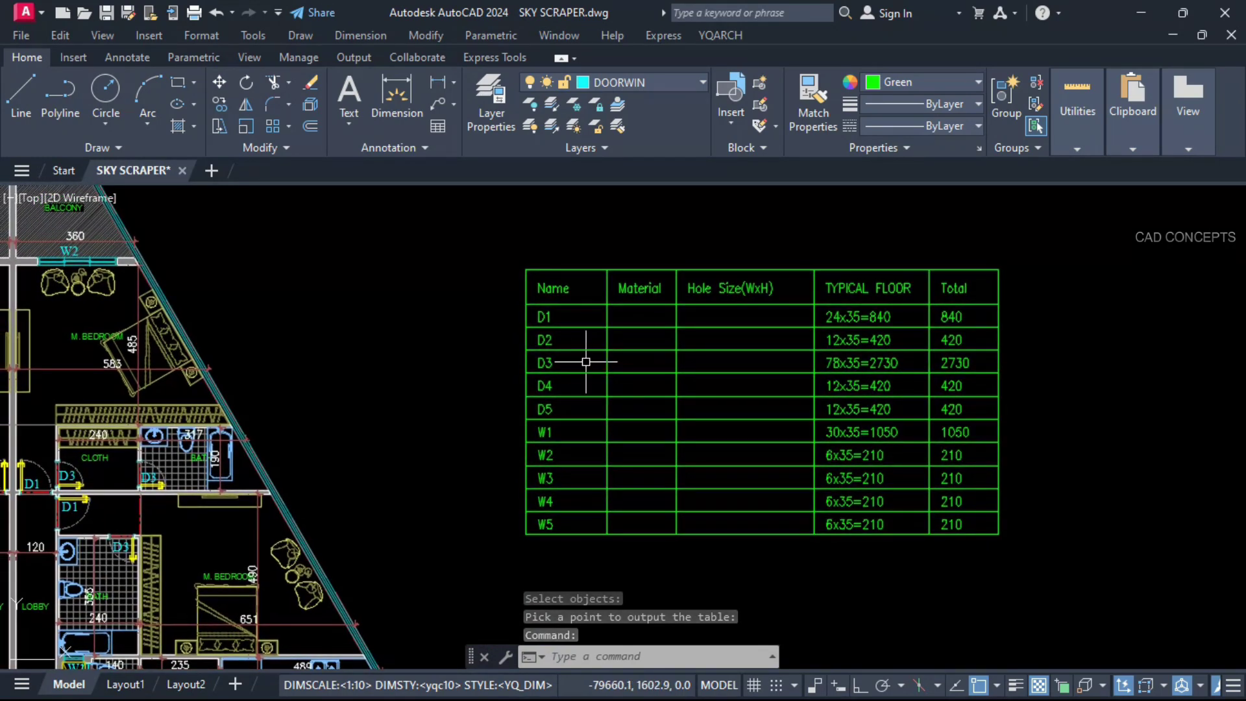
pyautogui.scroll(2, 555, 450)
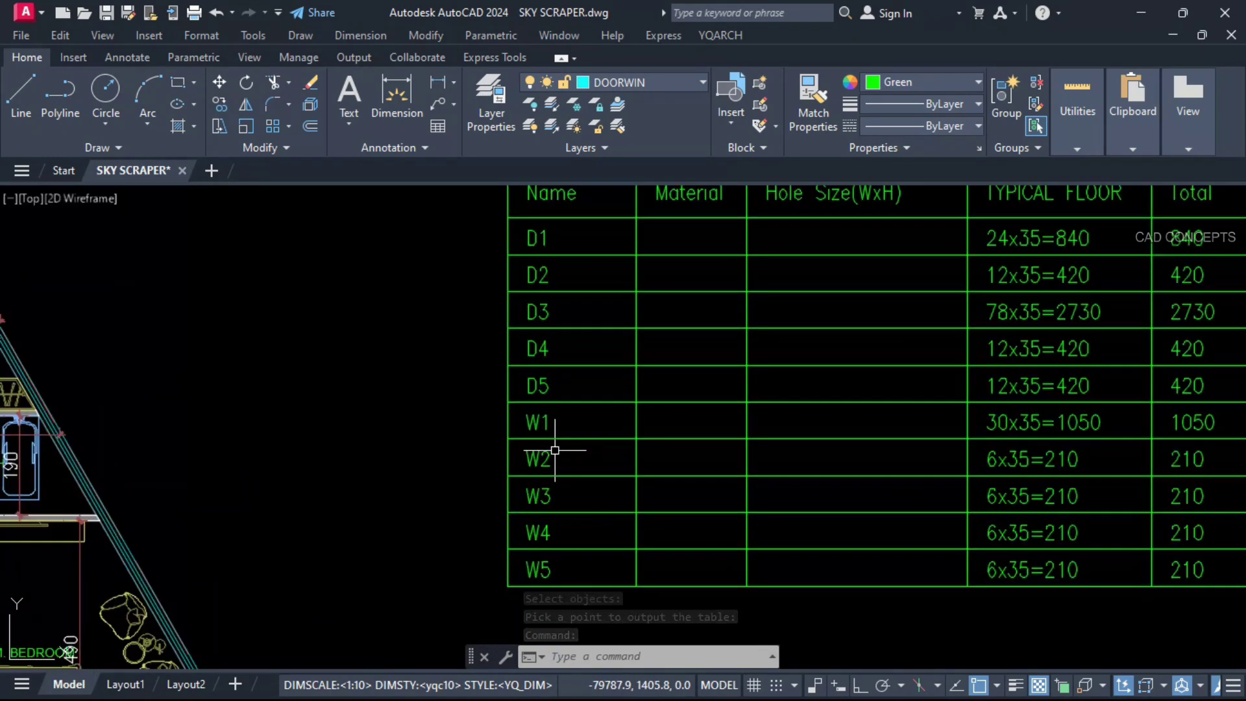
pyautogui.moveTo(712, 417)
pyautogui.mouseDown(button='middle')
pyautogui.moveTo(586, 467)
pyautogui.moveTo(523, 466)
pyautogui.mouseUp(button='middle')
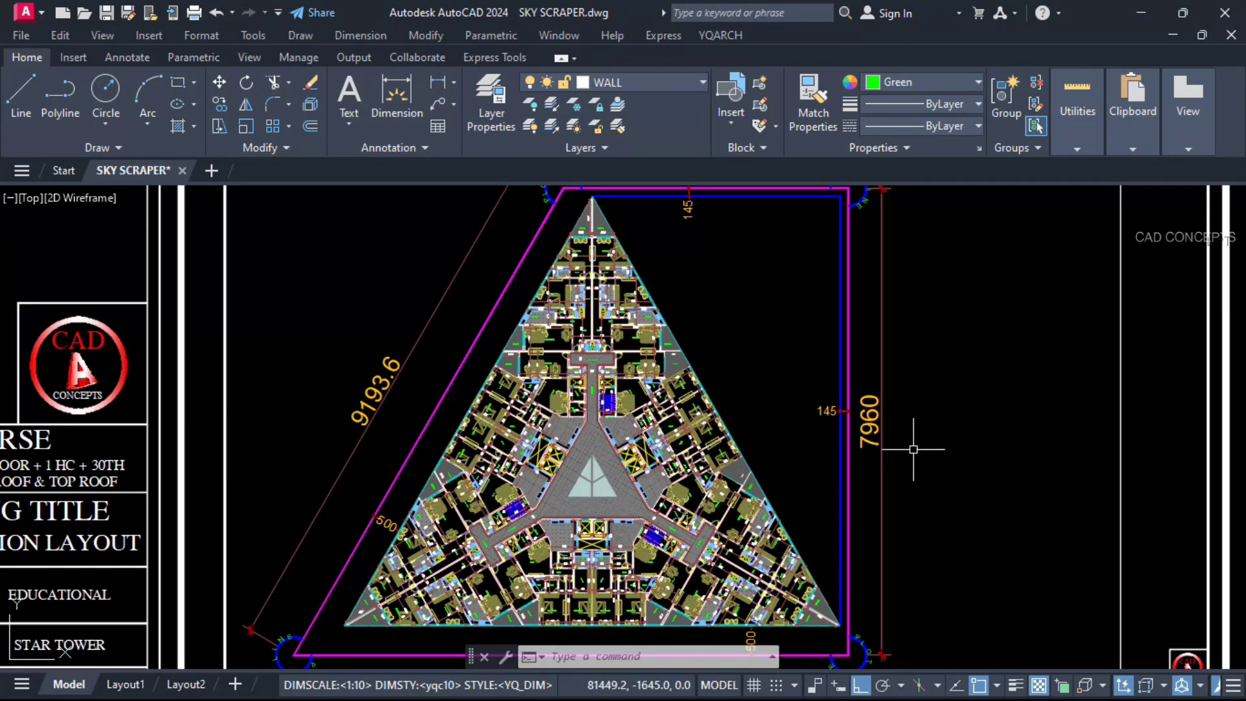
pyautogui.scroll(10, 623, 348)
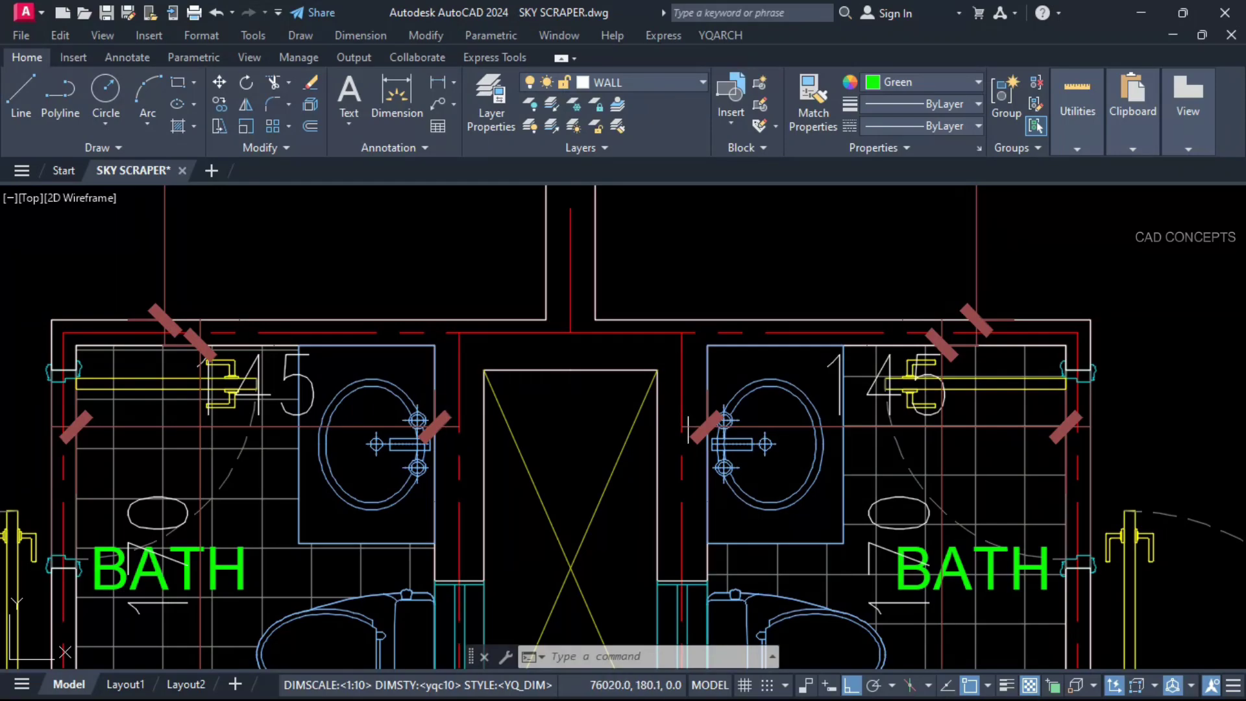
pyautogui.scroll(-4, 446, 326)
pyautogui.scroll(5, 602, 455)
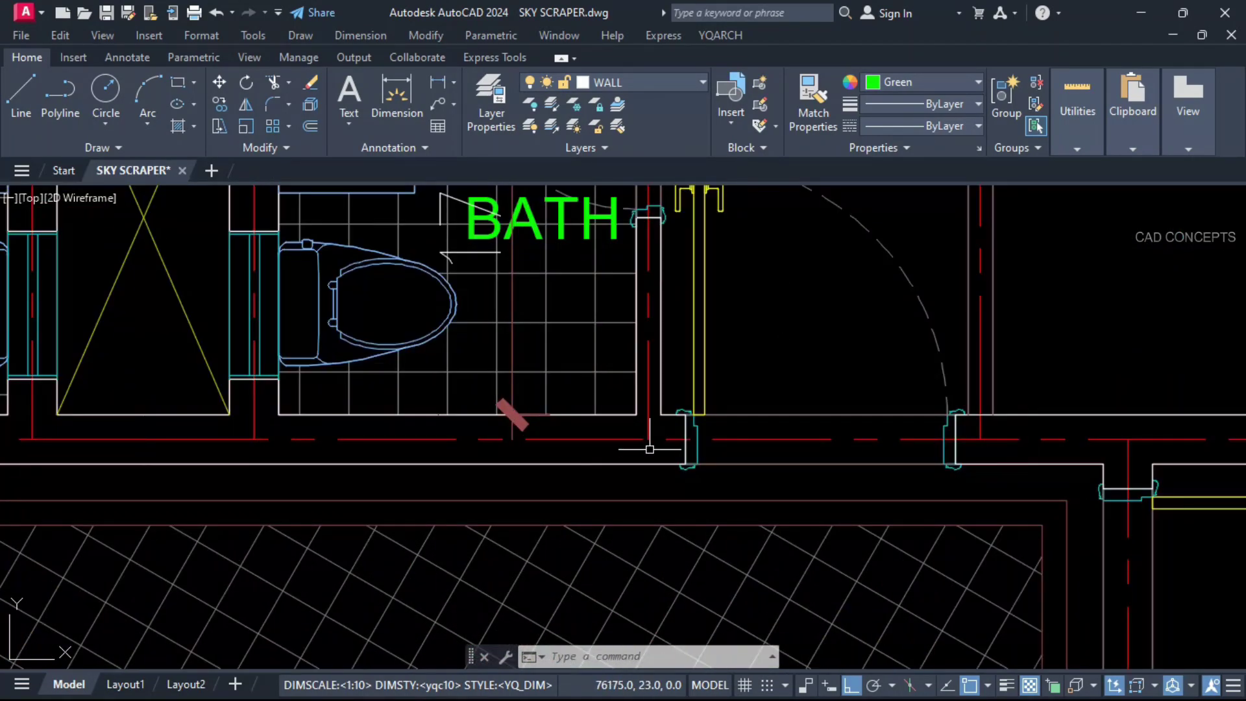
pyautogui.scroll(-8, 634, 416)
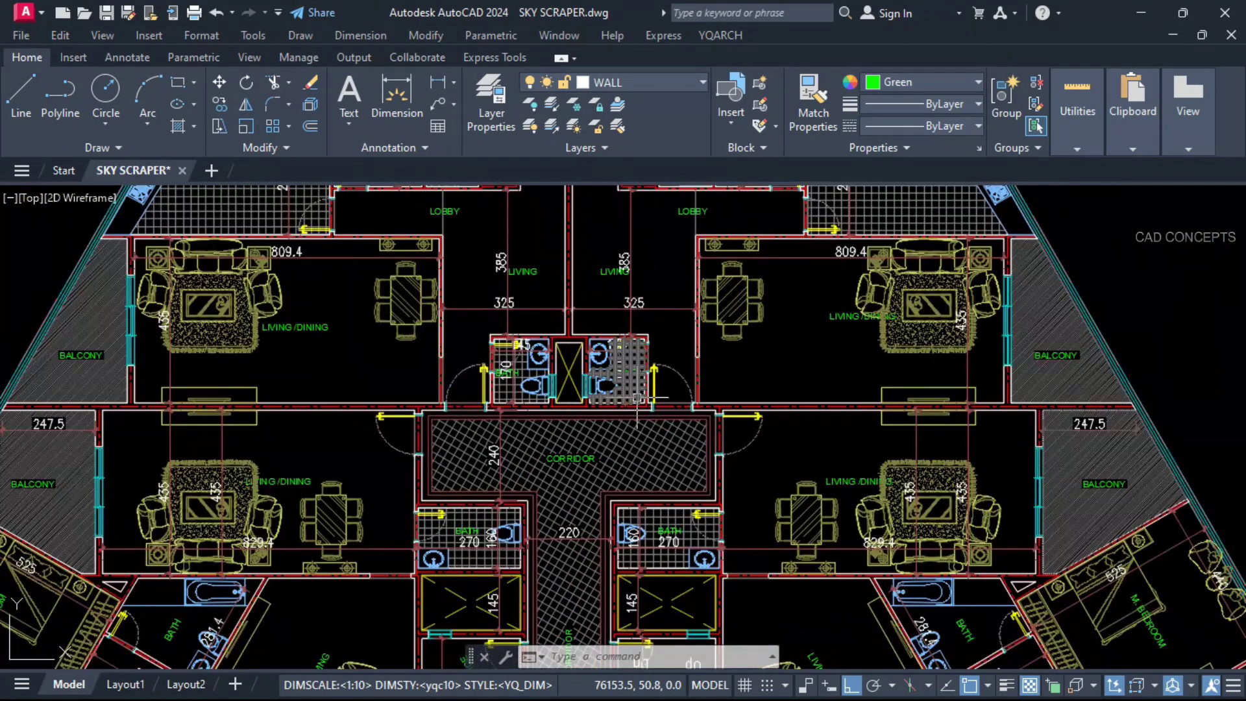
pyautogui.scroll(-2, 623, 429)
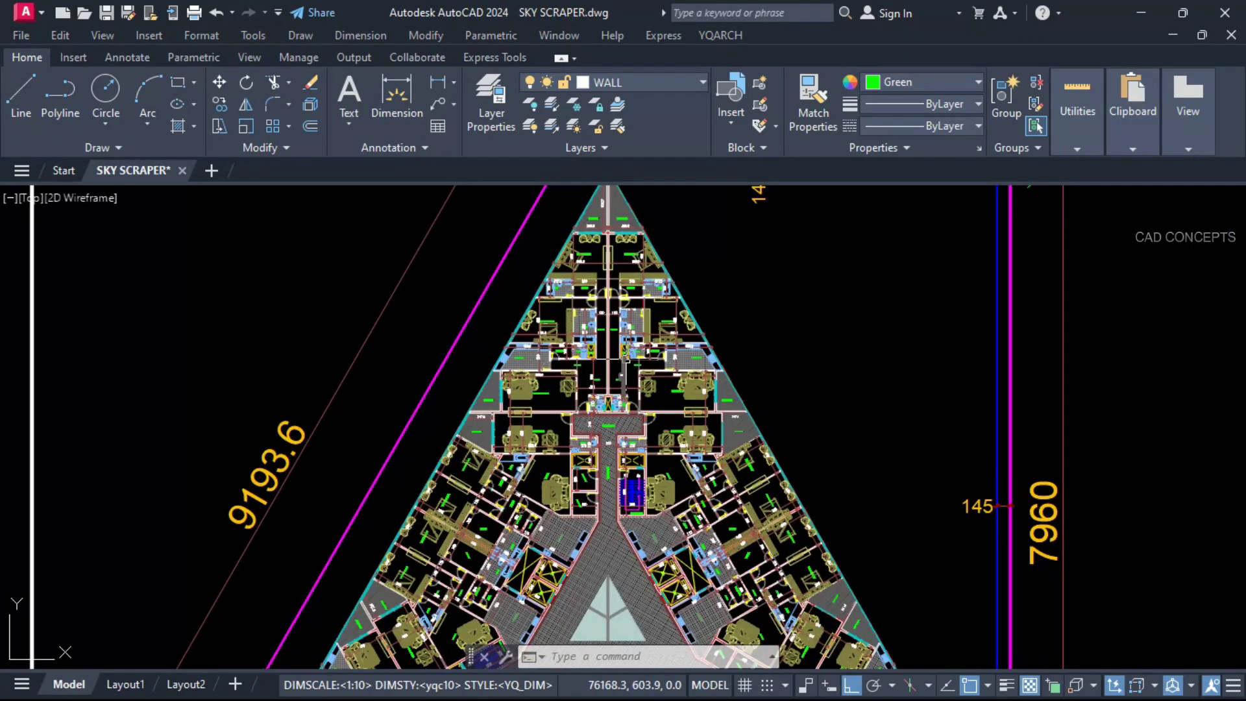
pyautogui.scroll(2, 616, 384)
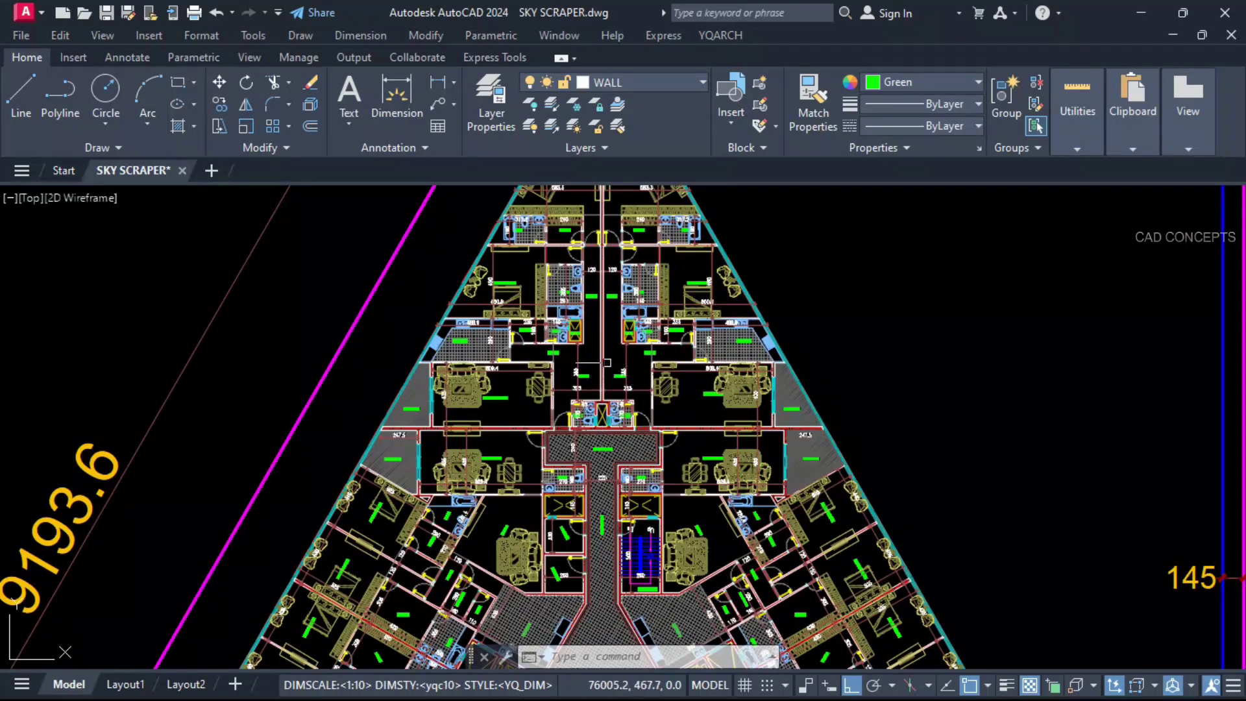
pyautogui.scroll(6, 604, 356)
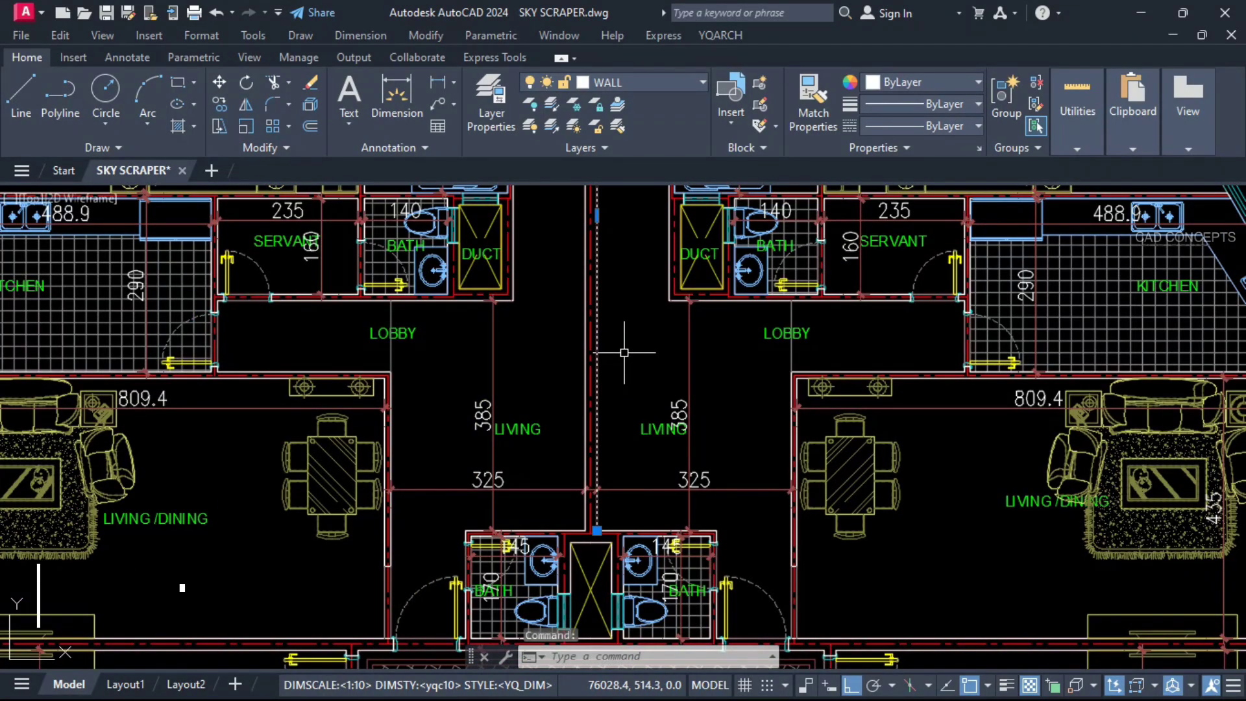
pyautogui.write('ERD')
# Isolate the WALL layer and solid-fill all tower walls with WWF
pyautogui.press('Return')
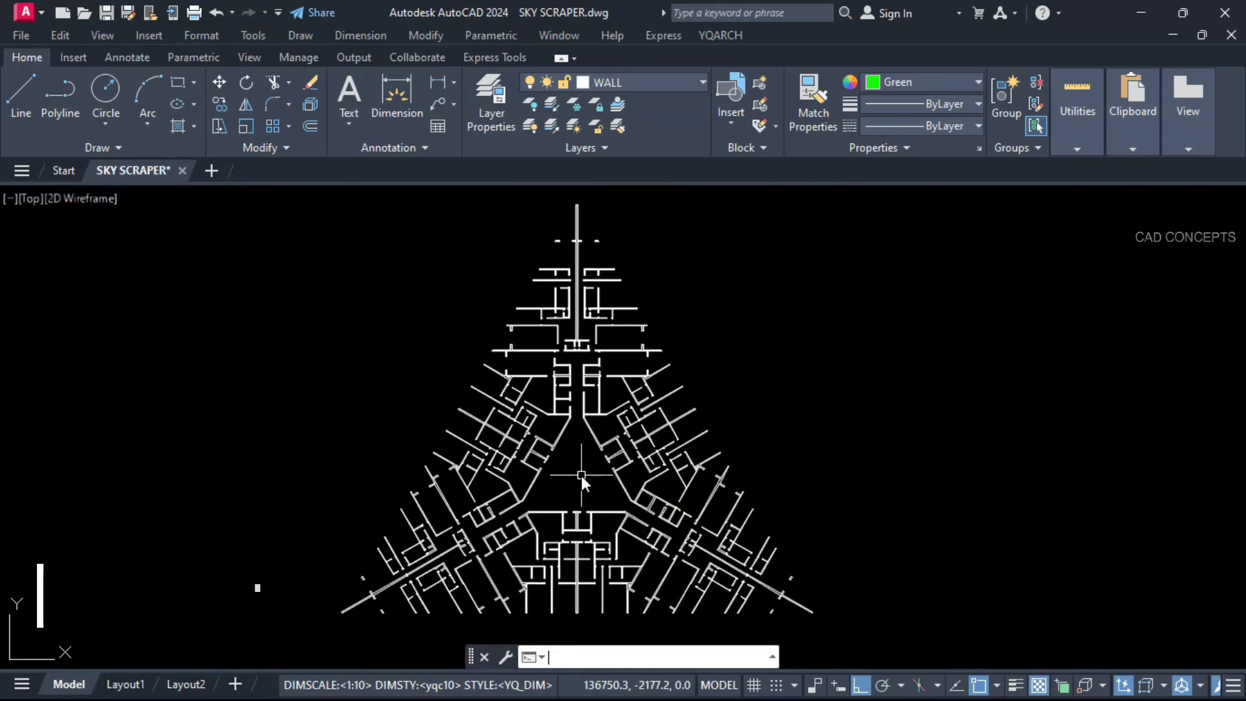
pyautogui.write('WWF')
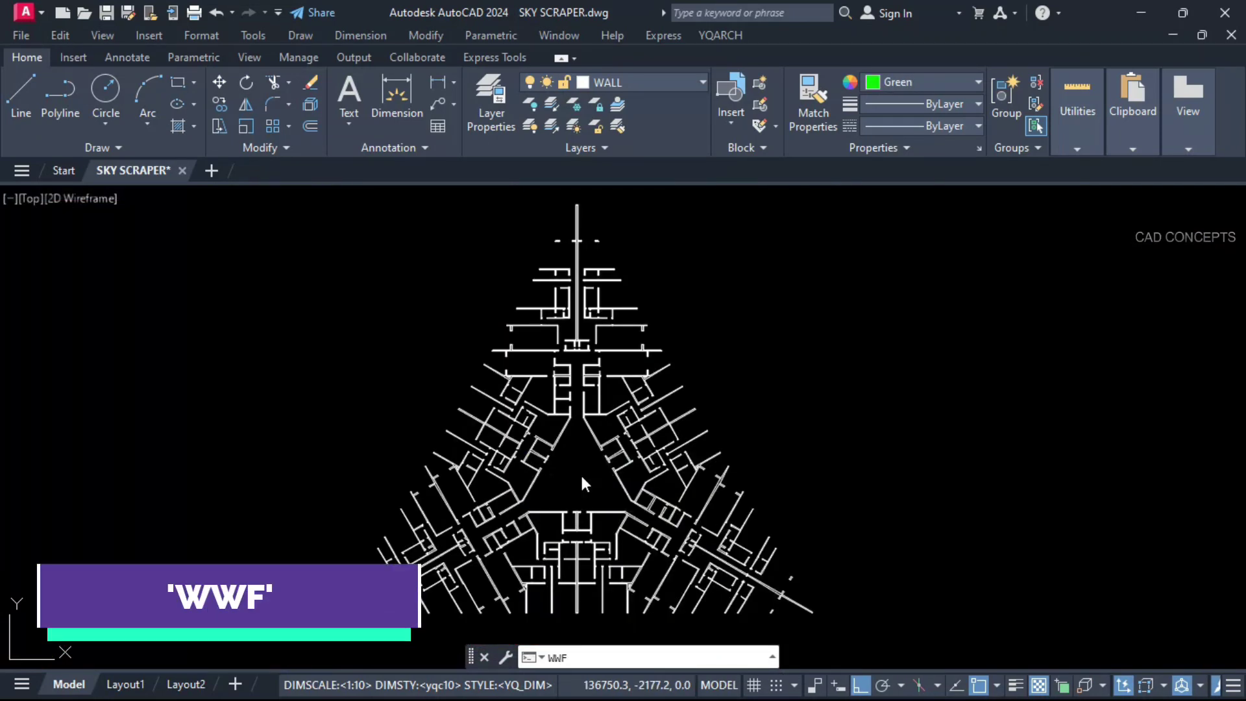
pyautogui.press('Return')
pyautogui.click(297, 658)
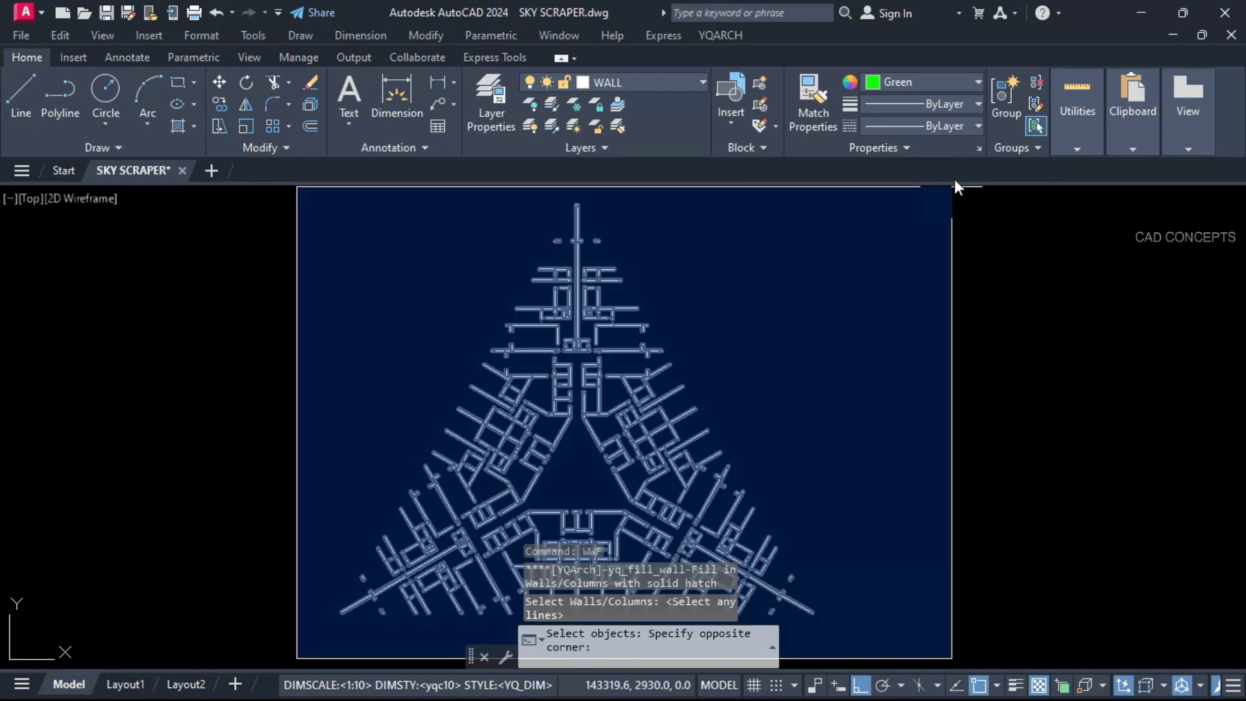
pyautogui.click(935, 190)
pyautogui.press('Escape')
pyautogui.press('Escape')
pyautogui.press('Escape')
# Zoom around the filled plan and select the T-shaped walls to check them
pyautogui.scroll(5, 417, 538)
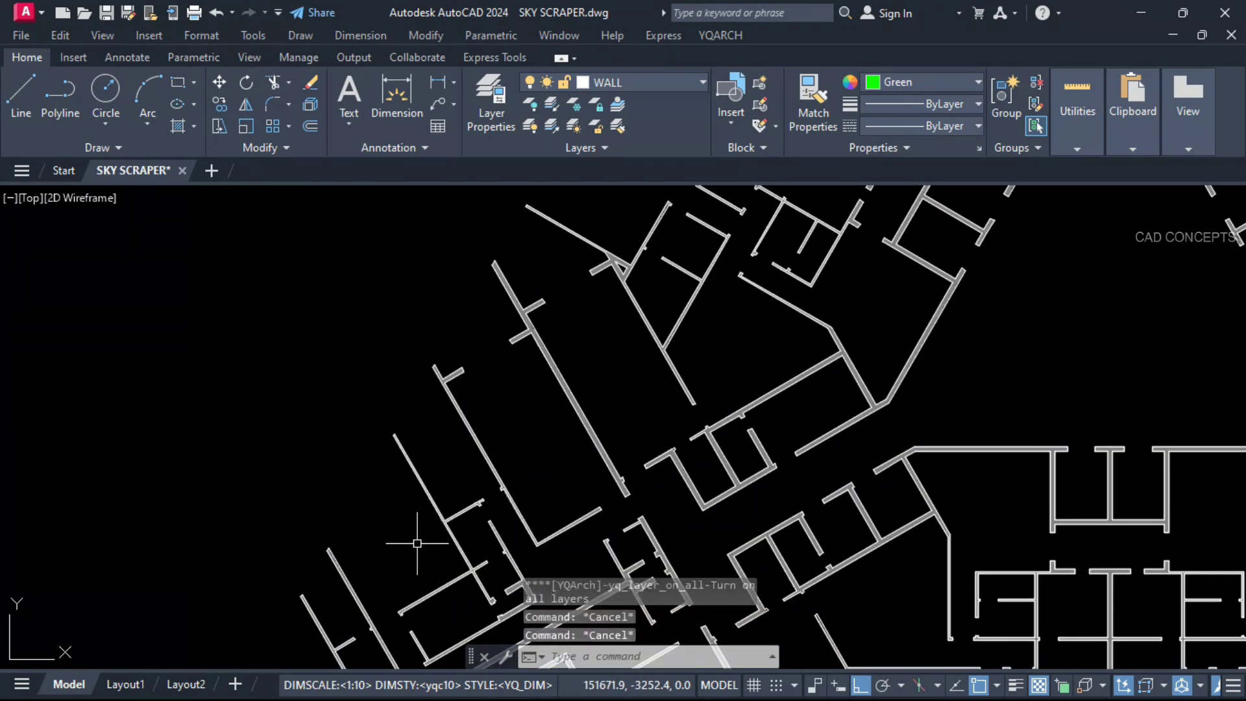
pyautogui.scroll(-3, 375, 521)
pyautogui.scroll(3, 807, 413)
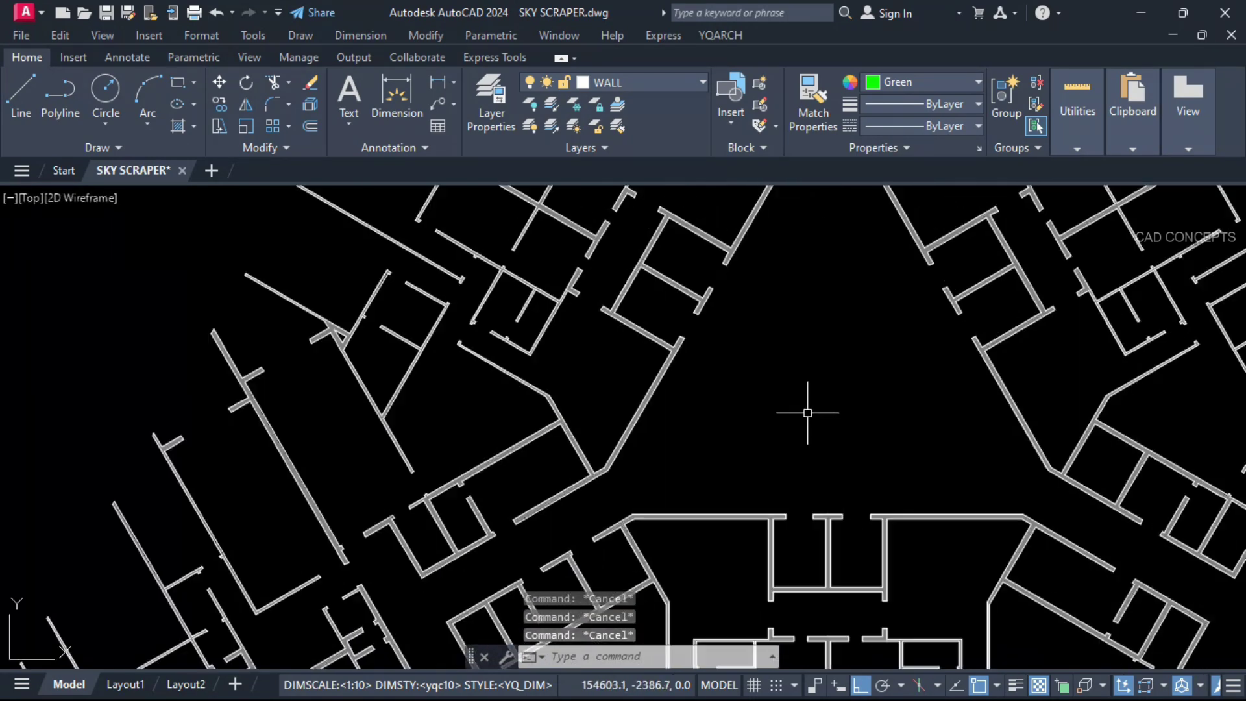
pyautogui.scroll(-4, 244, 453)
pyautogui.scroll(-3, 615, 436)
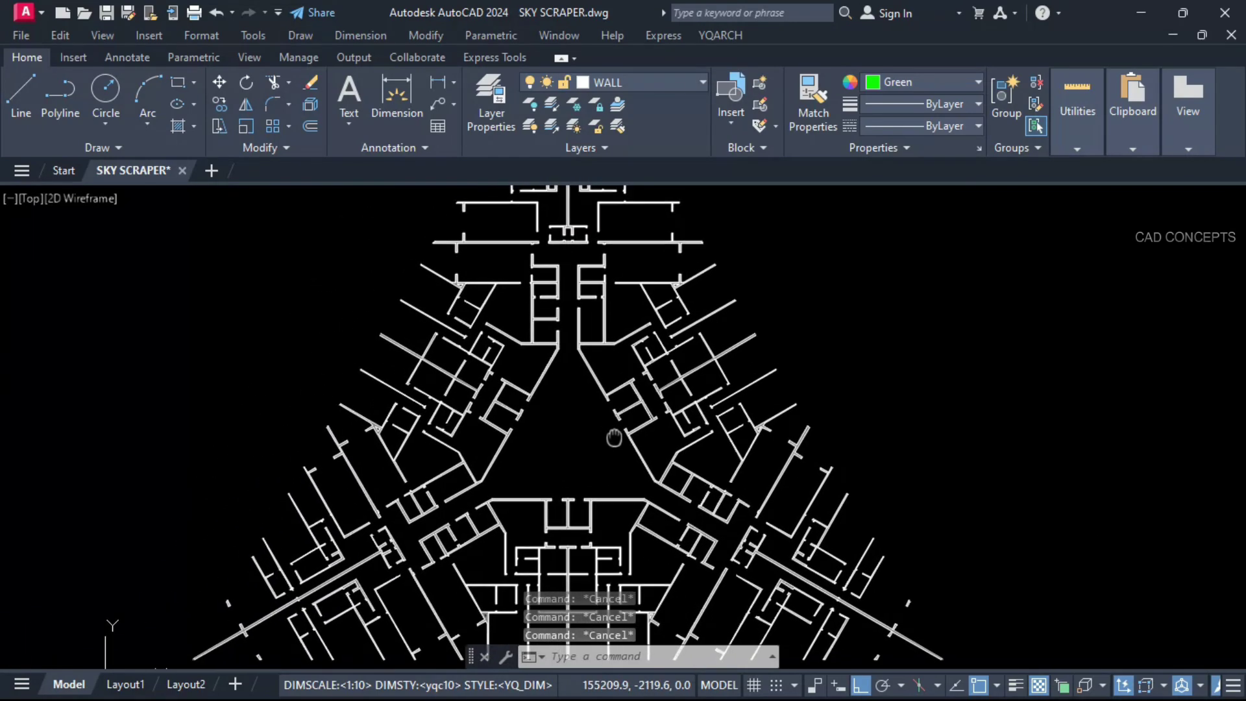
pyautogui.scroll(-3, 573, 451)
pyautogui.moveTo(575, 458); pyautogui.dragTo(580, 476, button='middle')
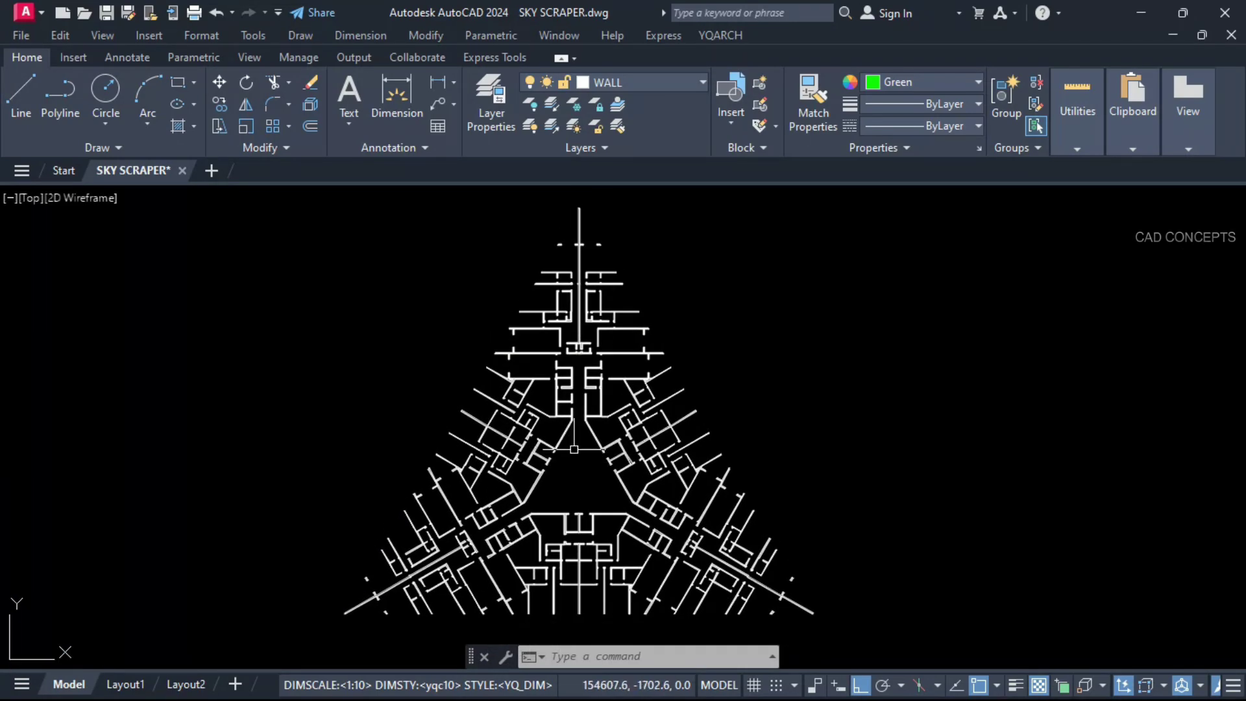
pyautogui.scroll(6, 574, 450)
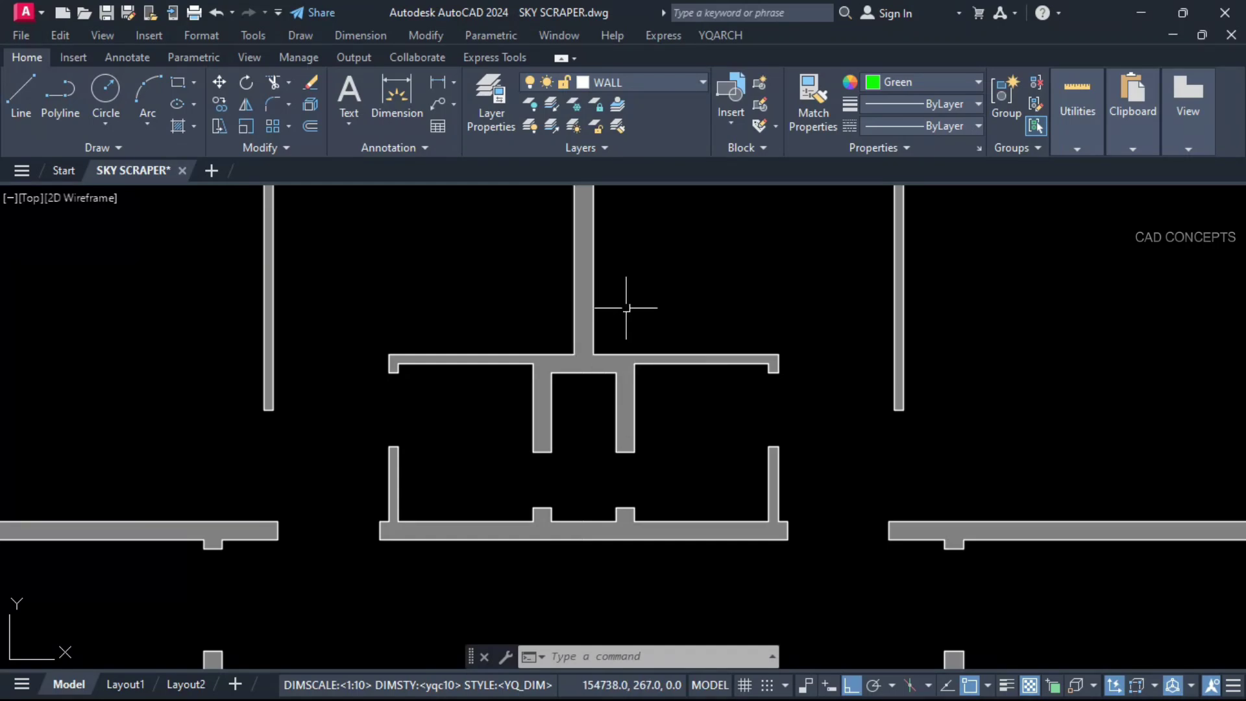
pyautogui.click(626, 308)
pyautogui.click(511, 326)
pyautogui.press('Escape')
pyautogui.scroll(-6, 601, 442)
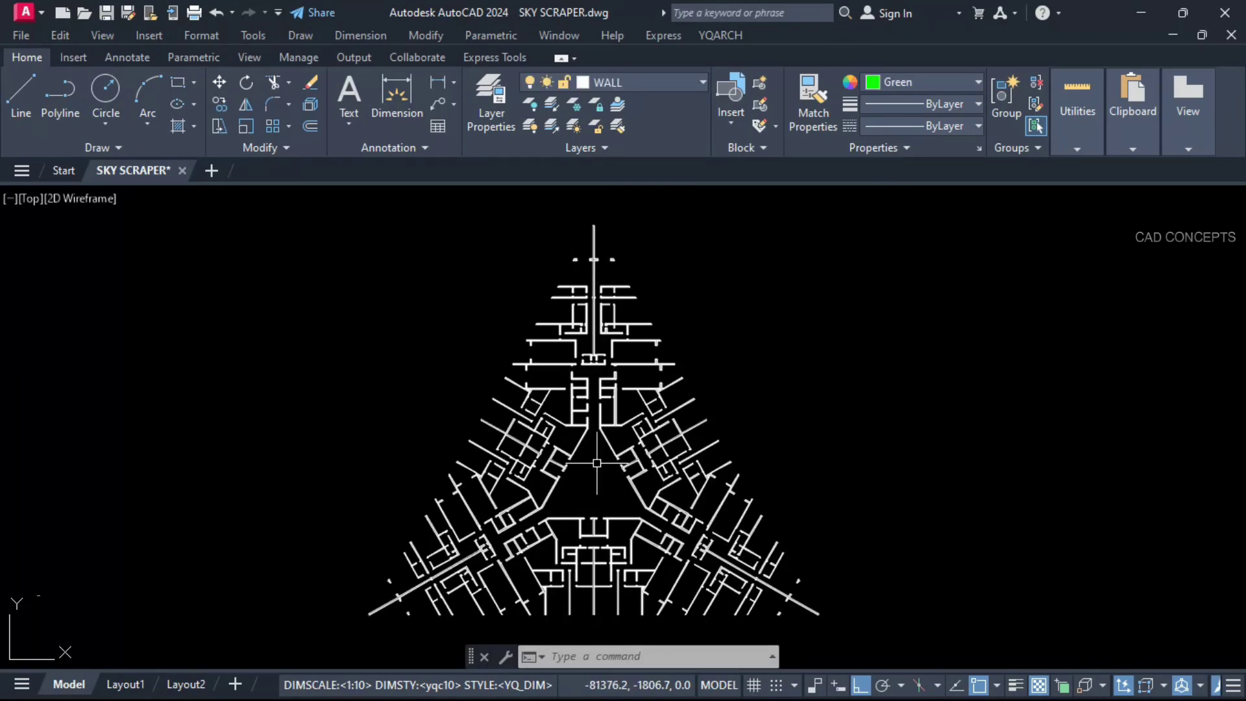
# Turn all layers on with ERAA and view the apex and lower units
pyautogui.write('ERAA')
pyautogui.press('Return')
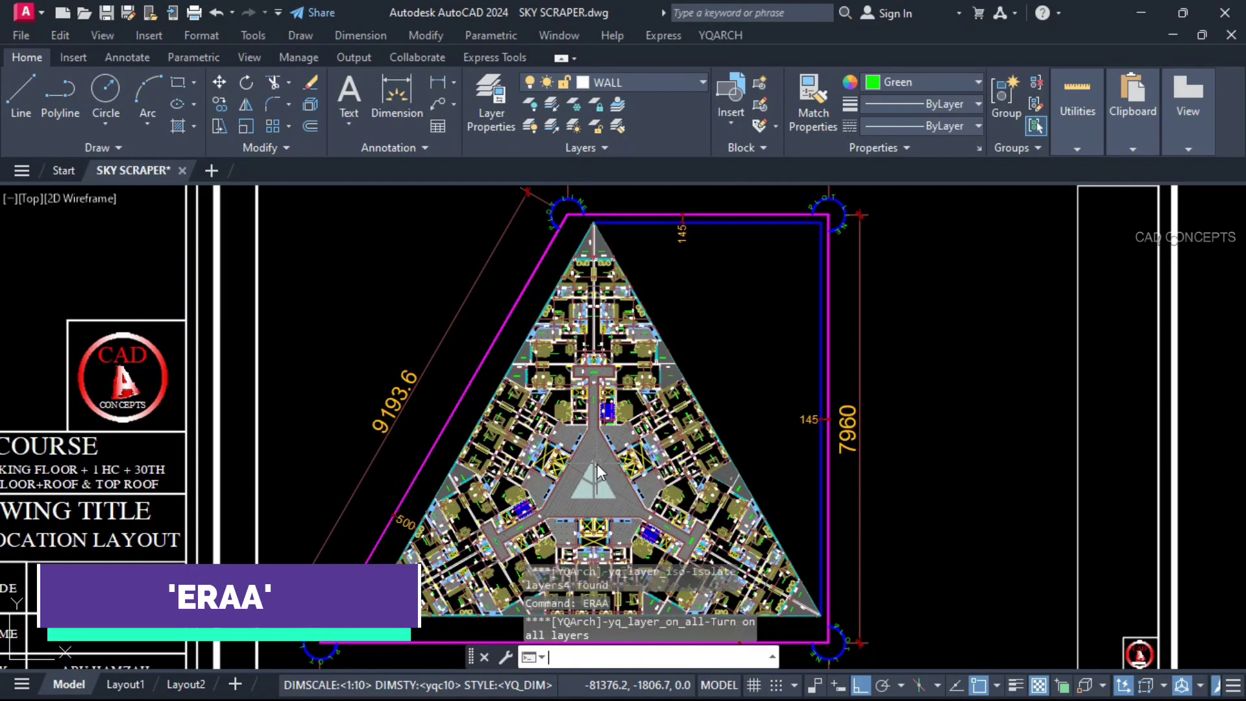
pyautogui.scroll(5, 417, 395)
pyautogui.scroll(-4, 417, 403)
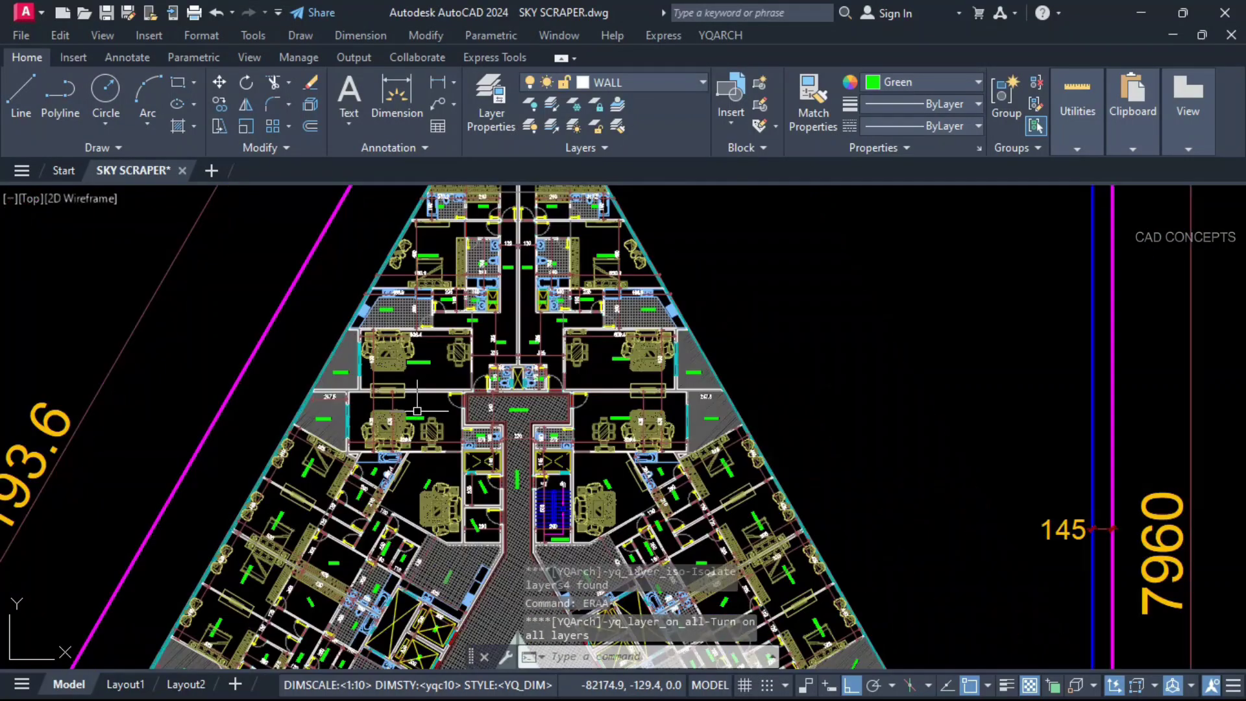
pyautogui.moveTo(492, 337); pyautogui.dragTo(516, 151, button='middle')
pyautogui.scroll(8, 524, 260)
pyautogui.moveTo(516, 558); pyautogui.dragTo(516, 218, button='middle')
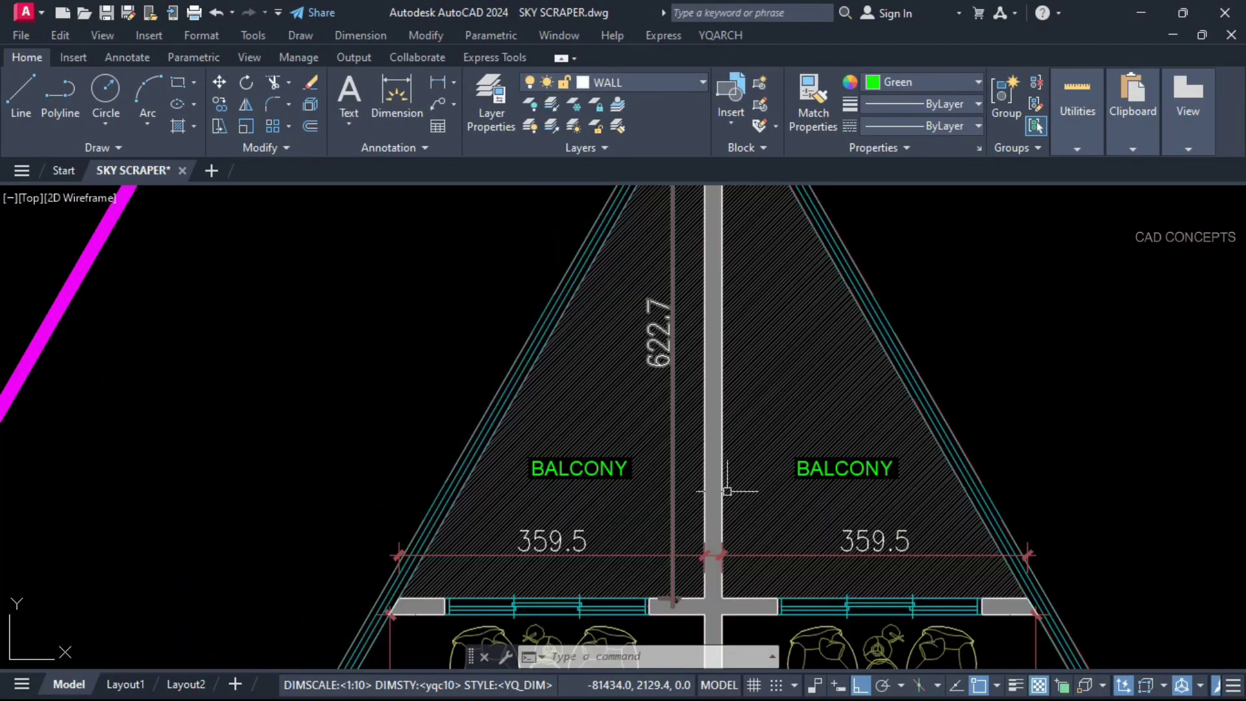
# Zoom in to inspect the kitchen and living/dining areas with their filled walls
pyautogui.scroll(3, 824, 558)
pyautogui.scroll(-2, 561, 405)
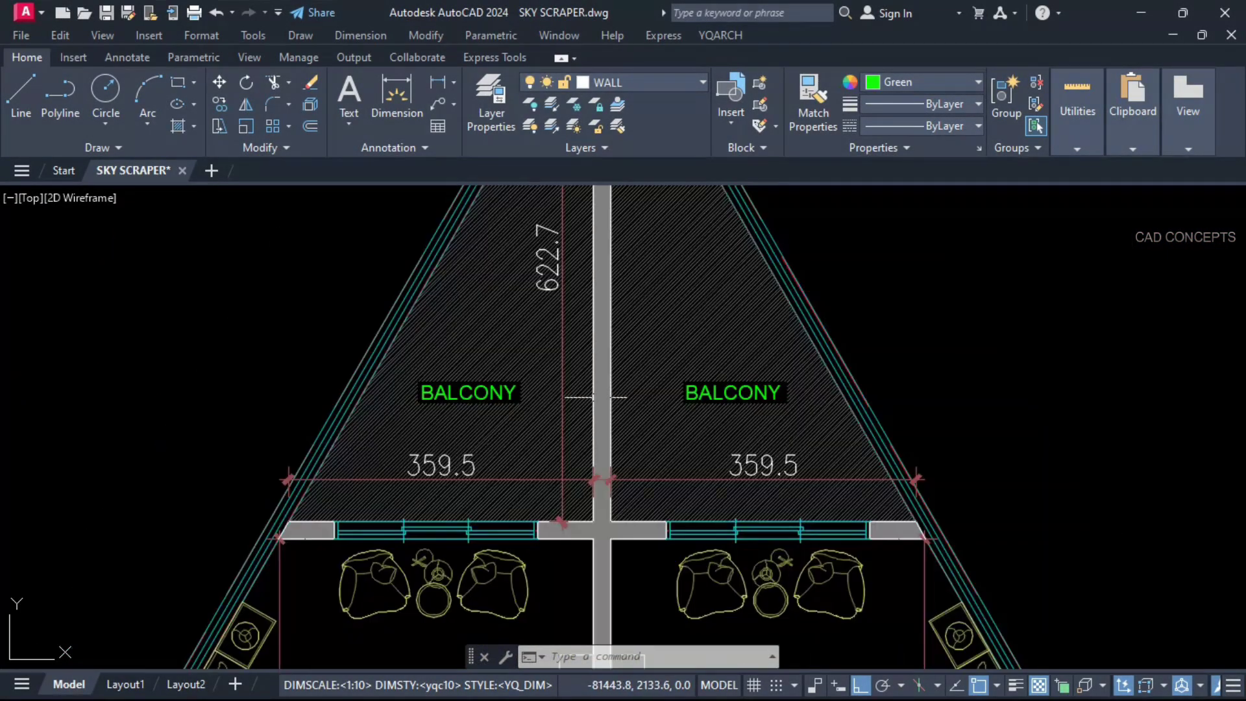
pyautogui.scroll(2, 454, 493)
pyautogui.scroll(-5, 466, 486)
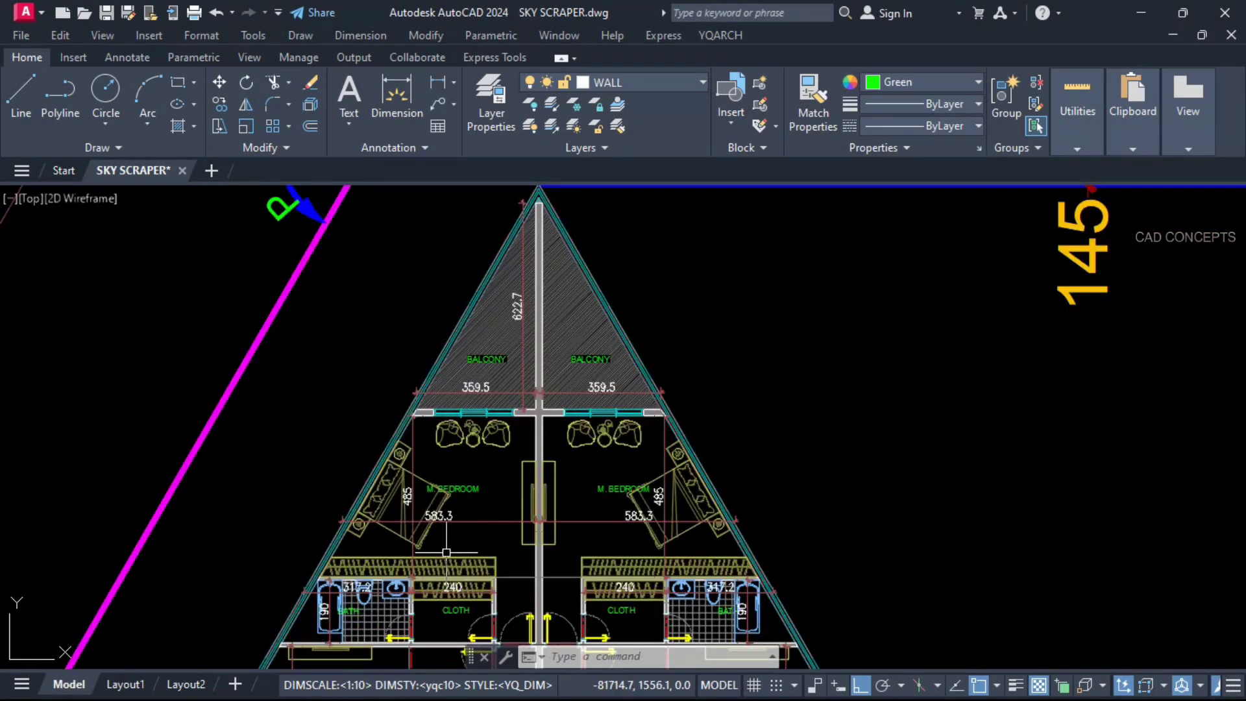
pyautogui.scroll(2, 447, 552)
pyautogui.scroll(-5, 723, 369)
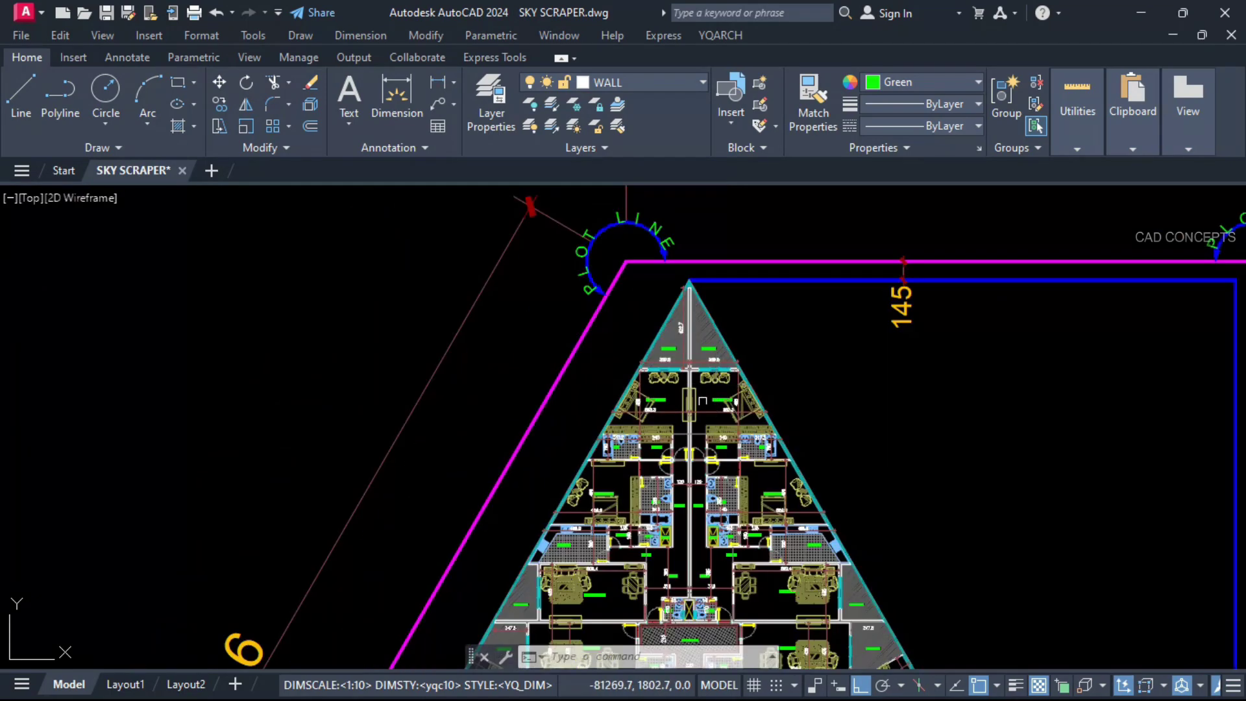
pyautogui.scroll(5, 619, 604)
pyautogui.moveTo(605, 597); pyautogui.dragTo(619, 504, button='middle')
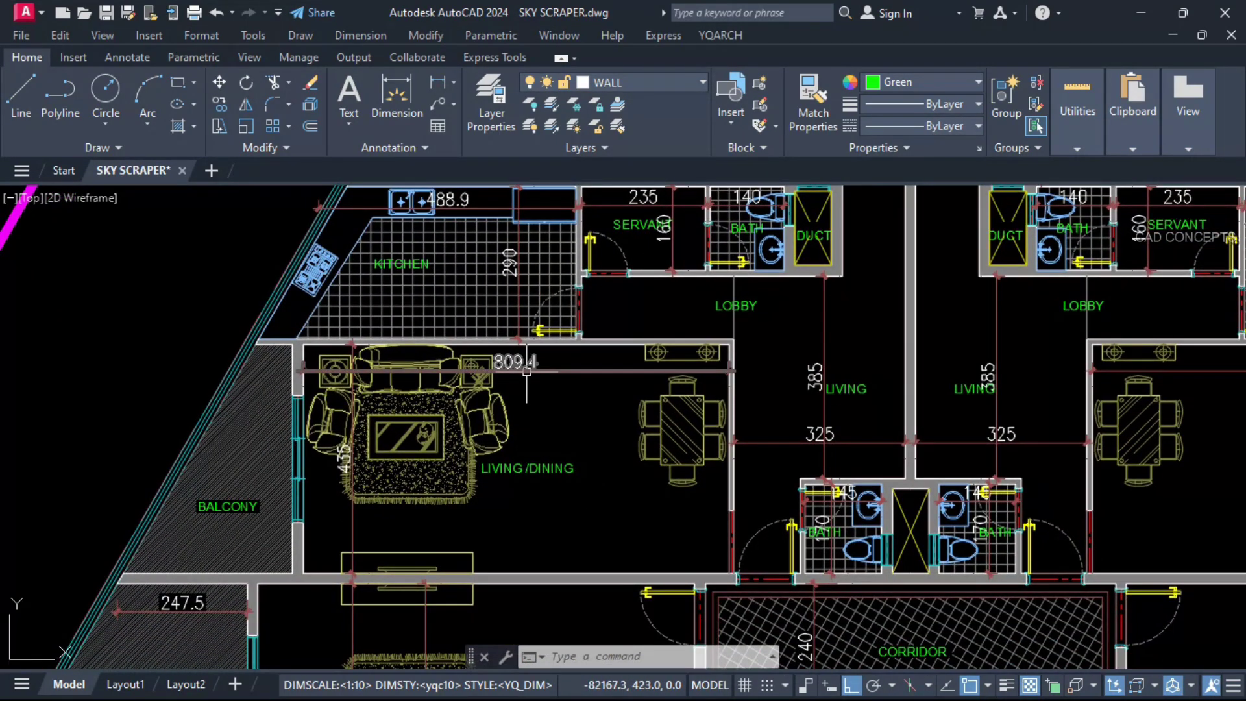
pyautogui.scroll(-5, 775, 482)
pyautogui.scroll(5, 633, 497)
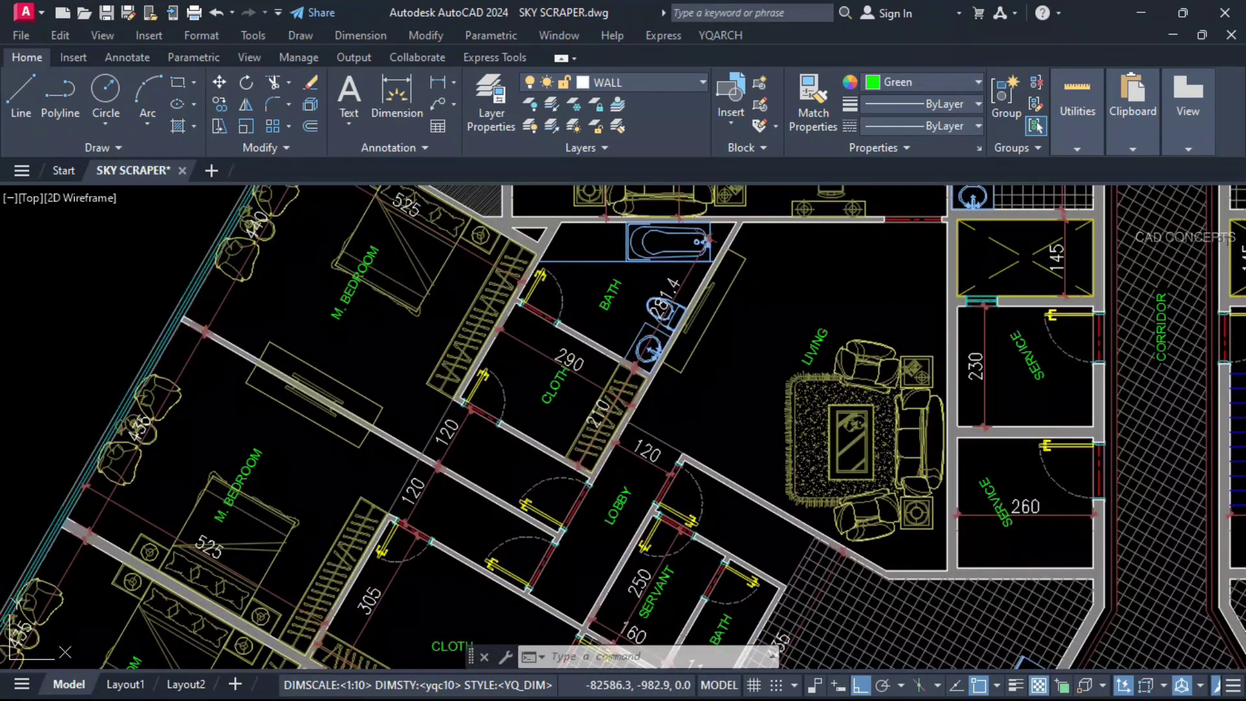
pyautogui.scroll(-5, 746, 467)
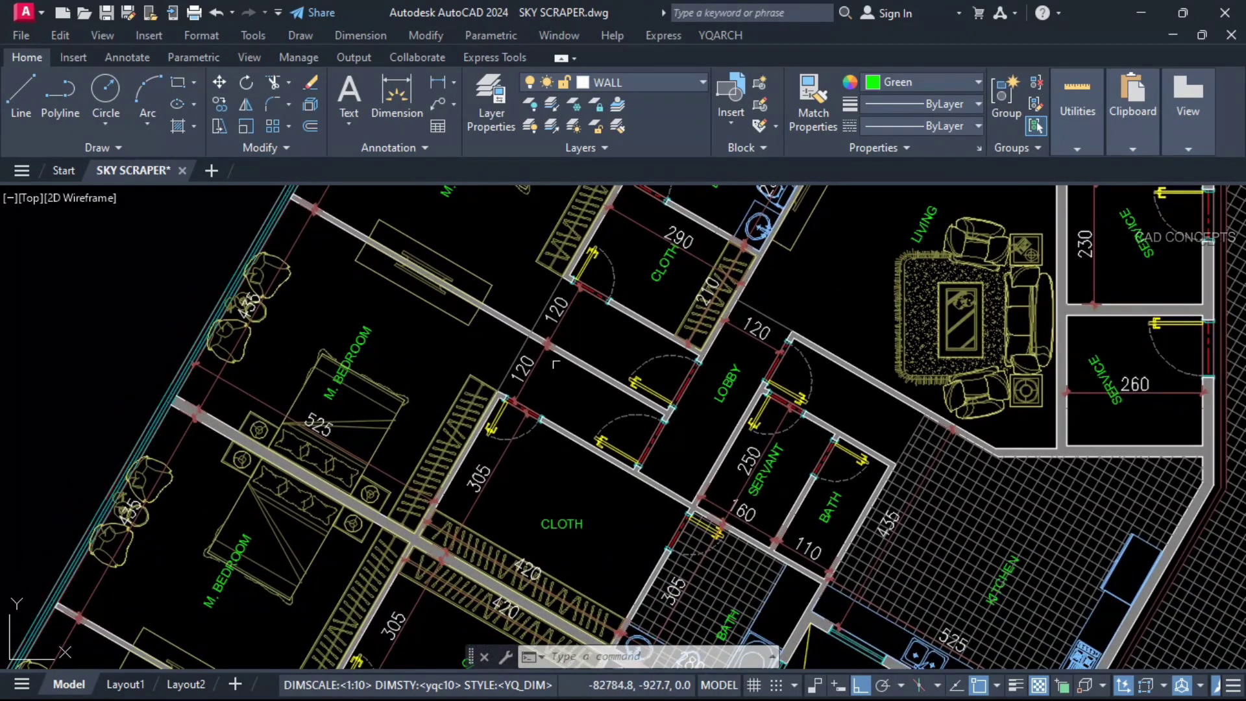
pyautogui.scroll(5, 748, 578)
pyautogui.scroll(-3, 748, 577)
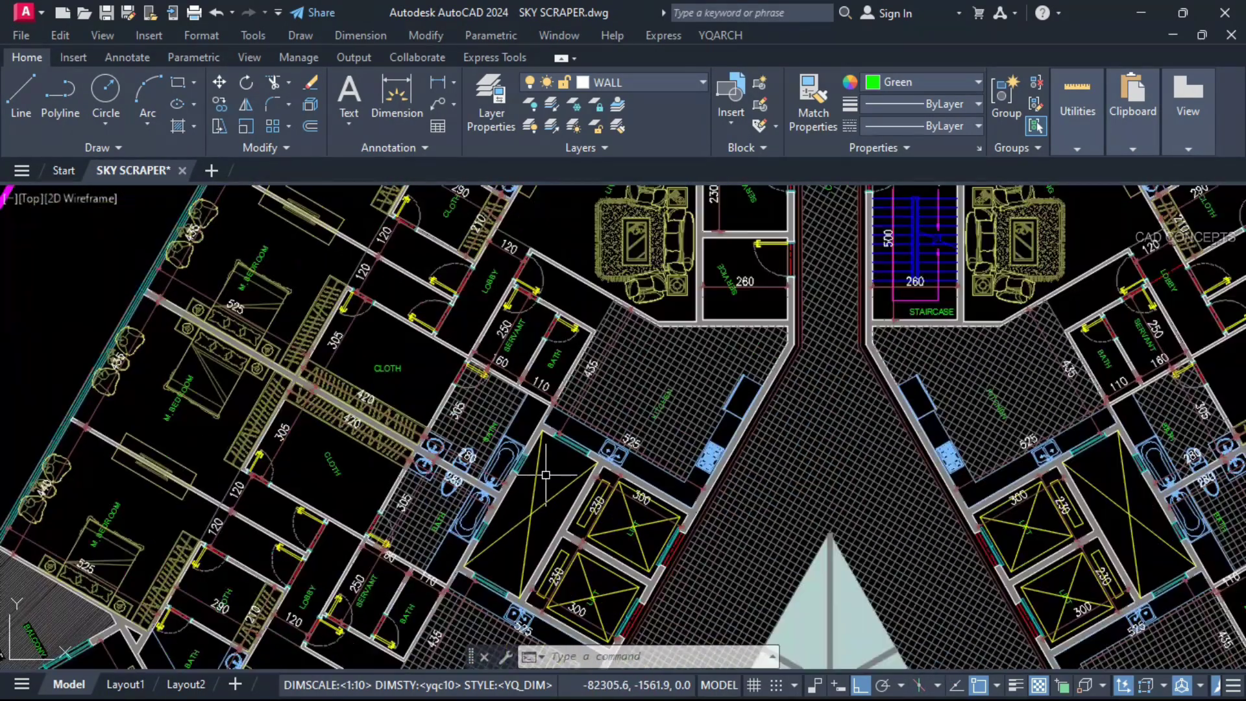
pyautogui.scroll(-6, 546, 480)
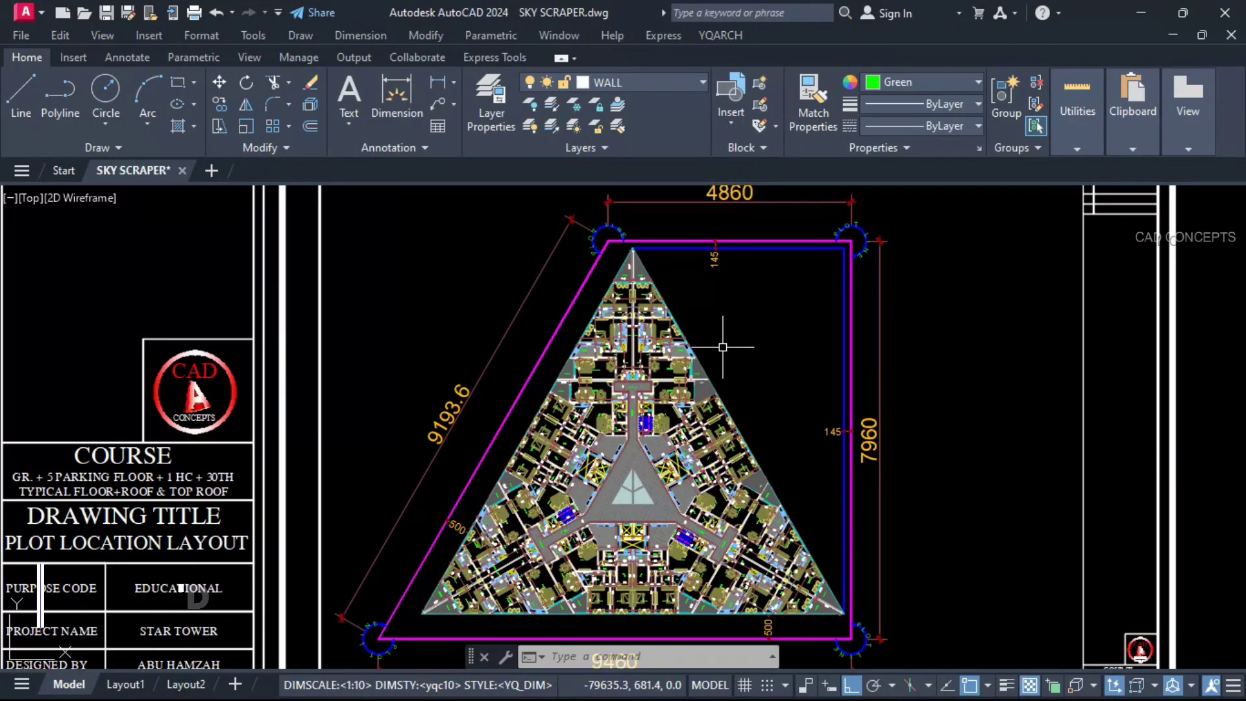
# Run DD0 with rounding 1 and window-select all 321 dimensions
pyautogui.write('DDo')
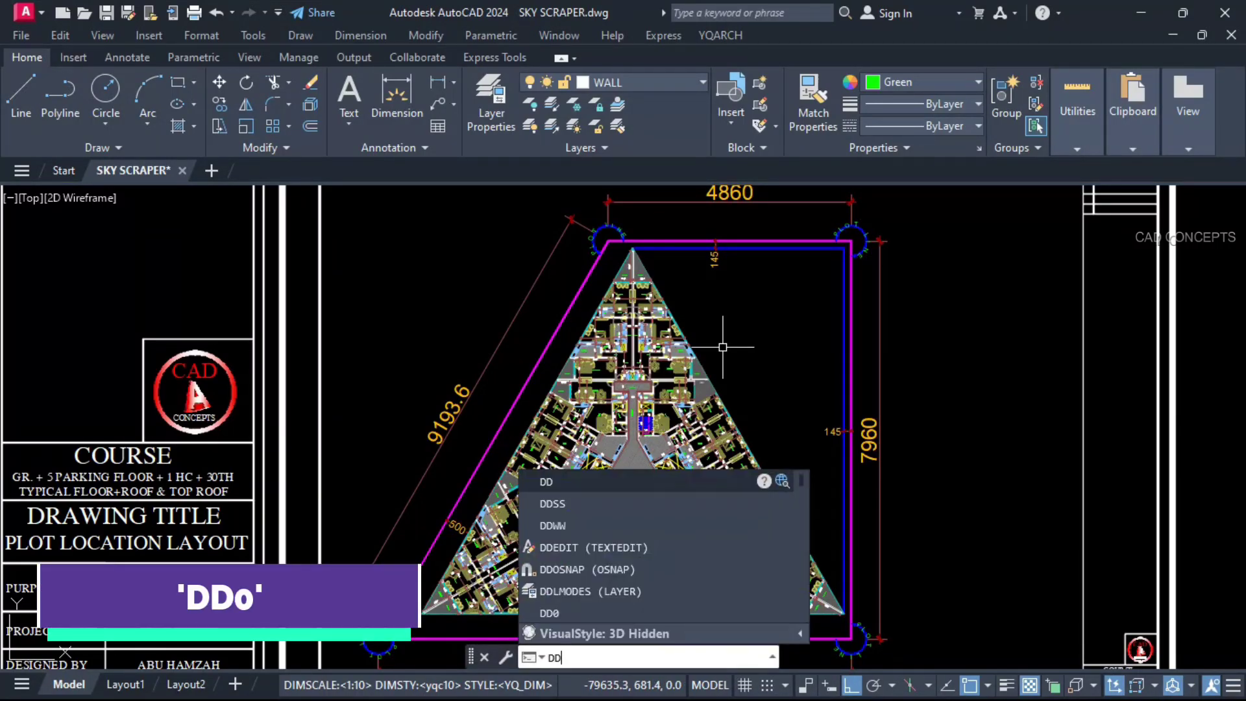
pyautogui.press('Return')
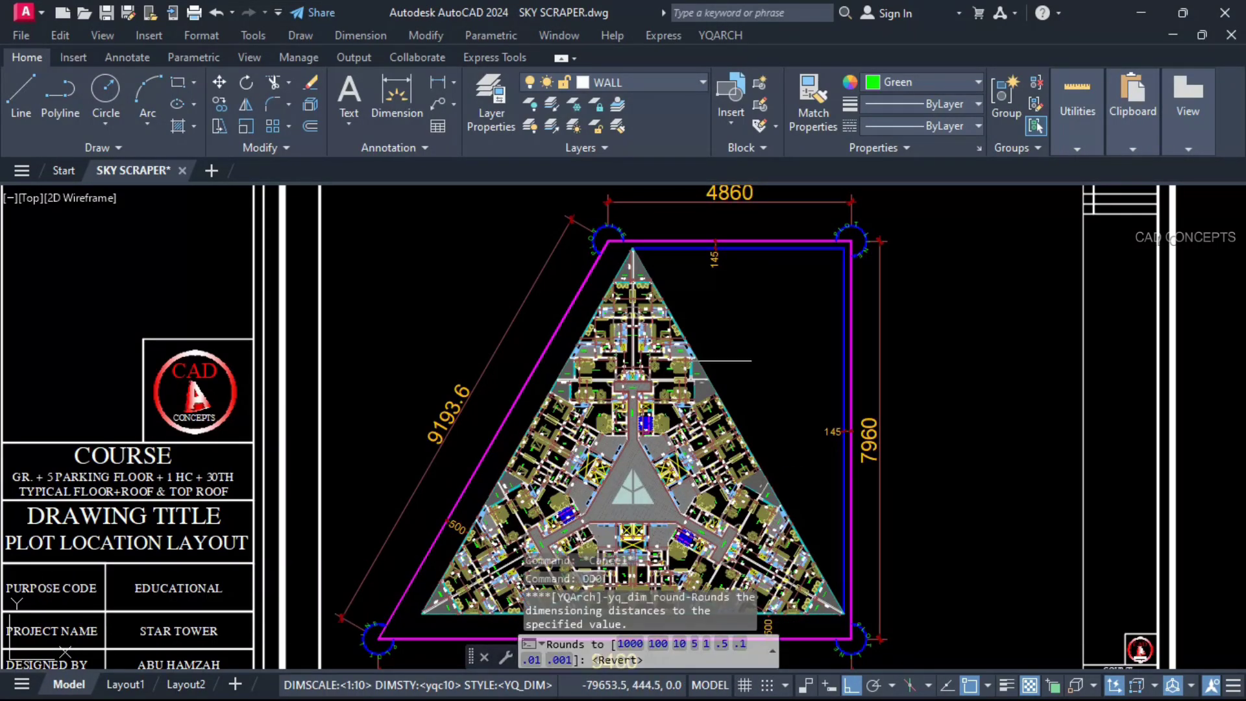
pyautogui.click(707, 644)
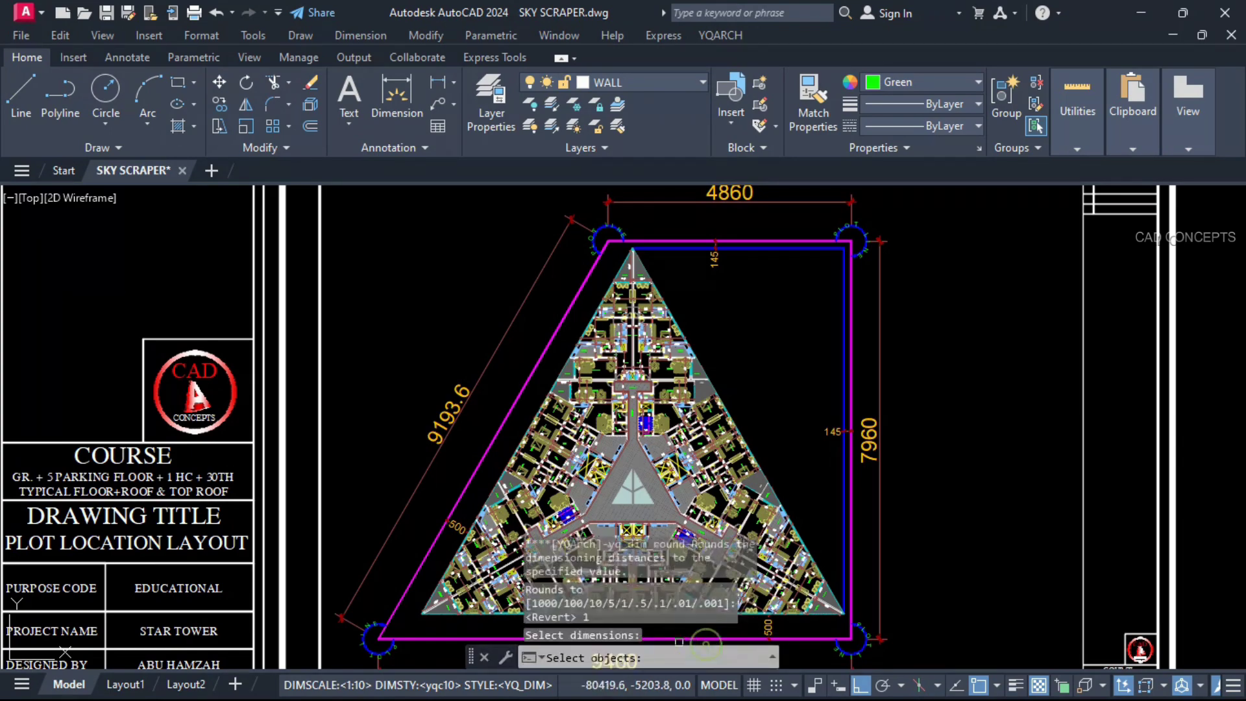
pyautogui.click(410, 628)
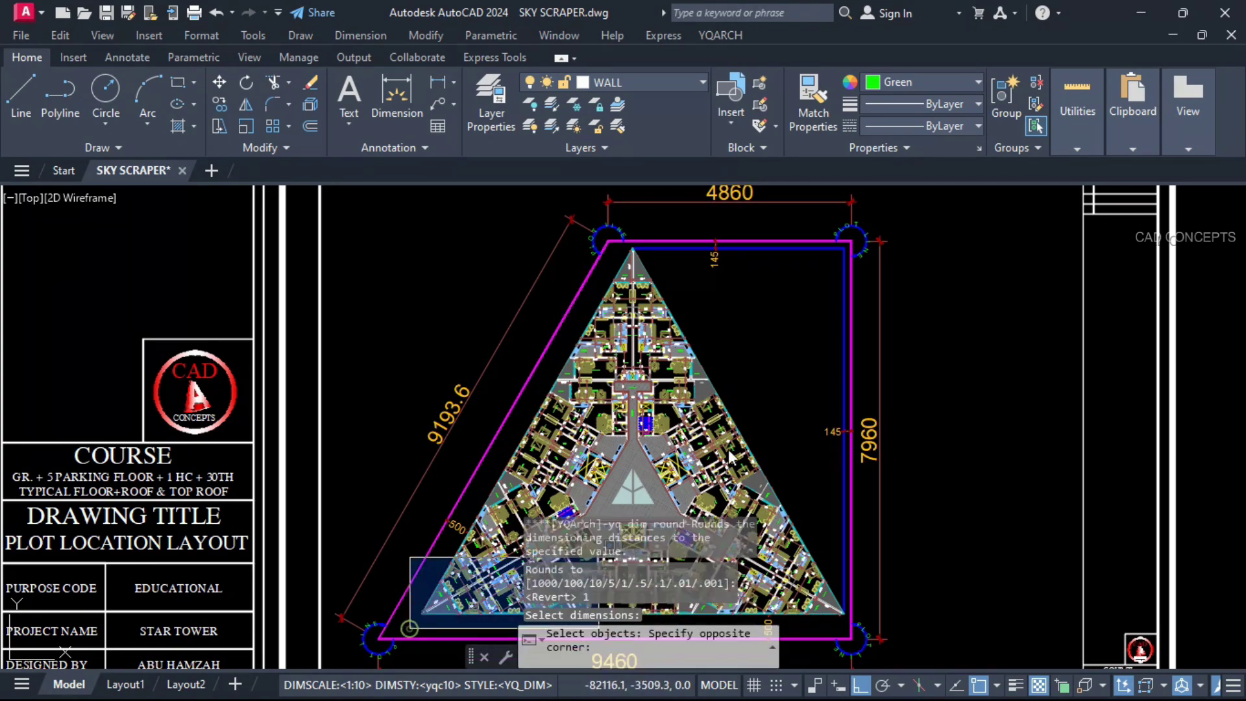
pyautogui.click(769, 404)
# Pan across the balconies, lobby and living/dining wings to review the rounded dimensions
pyautogui.scroll(5, 576, 642)
pyautogui.scroll(-3, 576, 643)
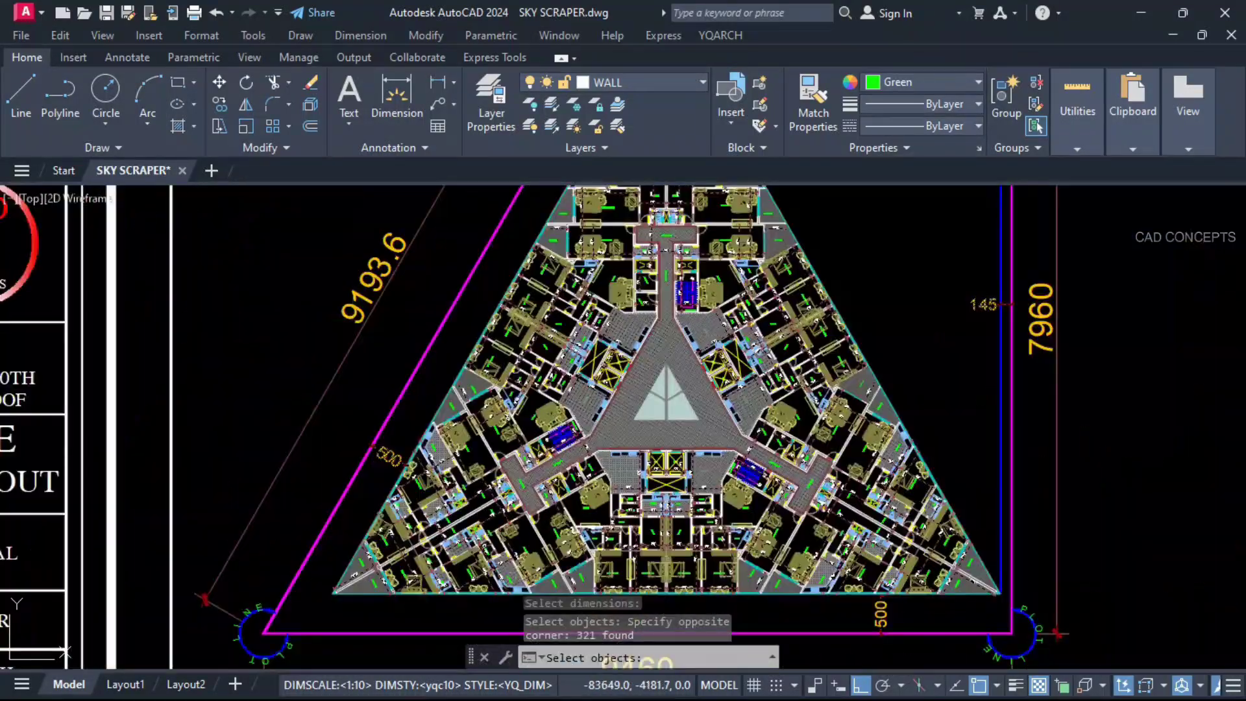
pyautogui.scroll(-2, 501, 383)
pyautogui.scroll(6, 601, 195)
pyautogui.moveTo(753, 277); pyautogui.dragTo(652, 348, button='middle')
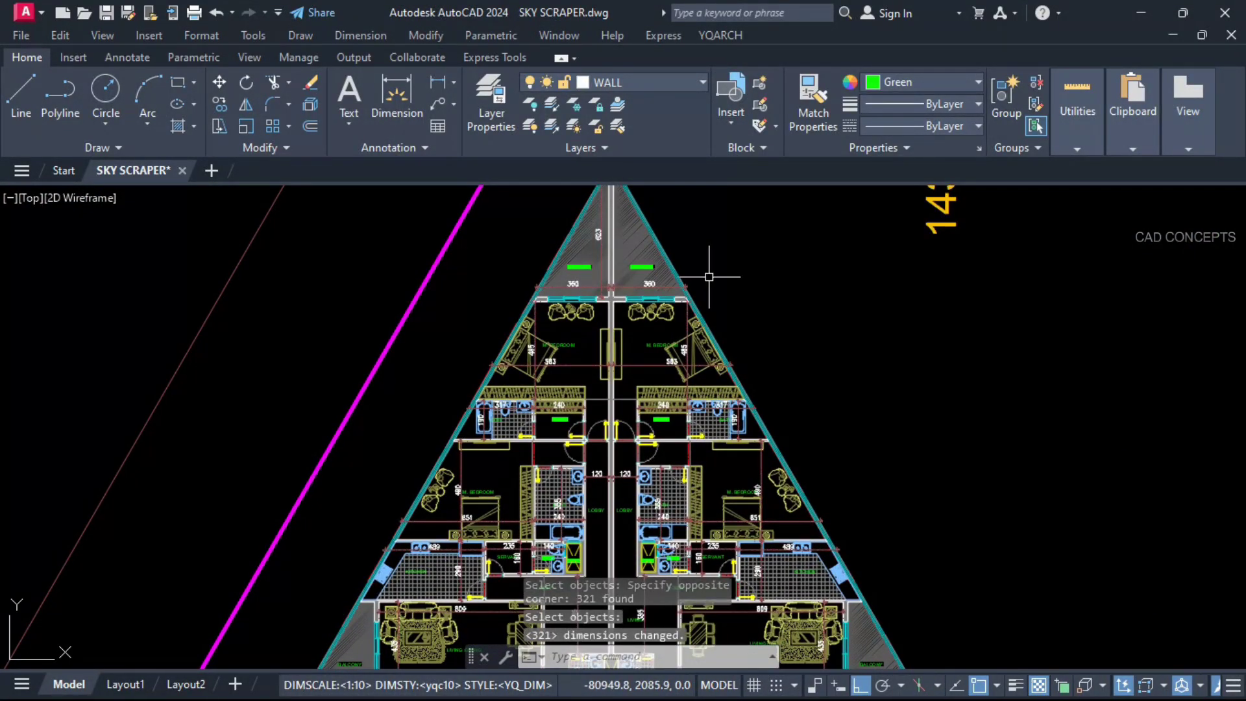
pyautogui.scroll(4, 586, 256)
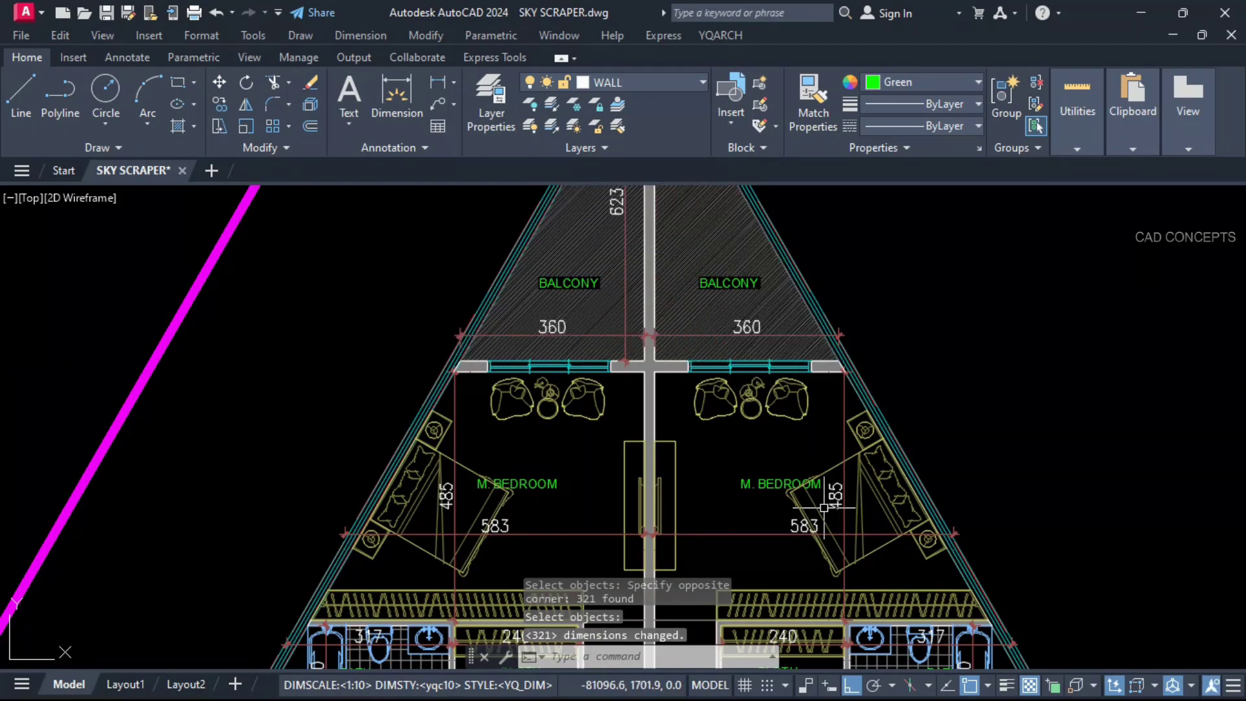
pyautogui.moveTo(397, 667); pyautogui.dragTo(535, 386, button='middle')
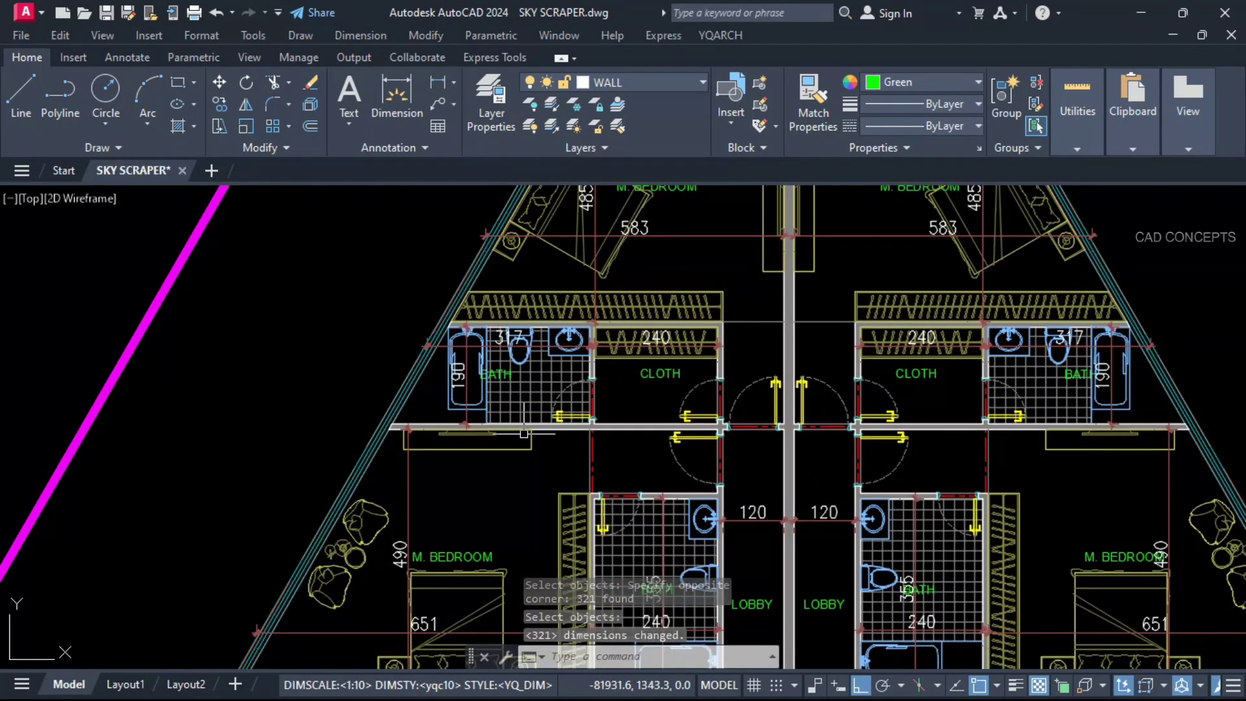
pyautogui.moveTo(525, 428); pyautogui.dragTo(720, 2, button='middle')
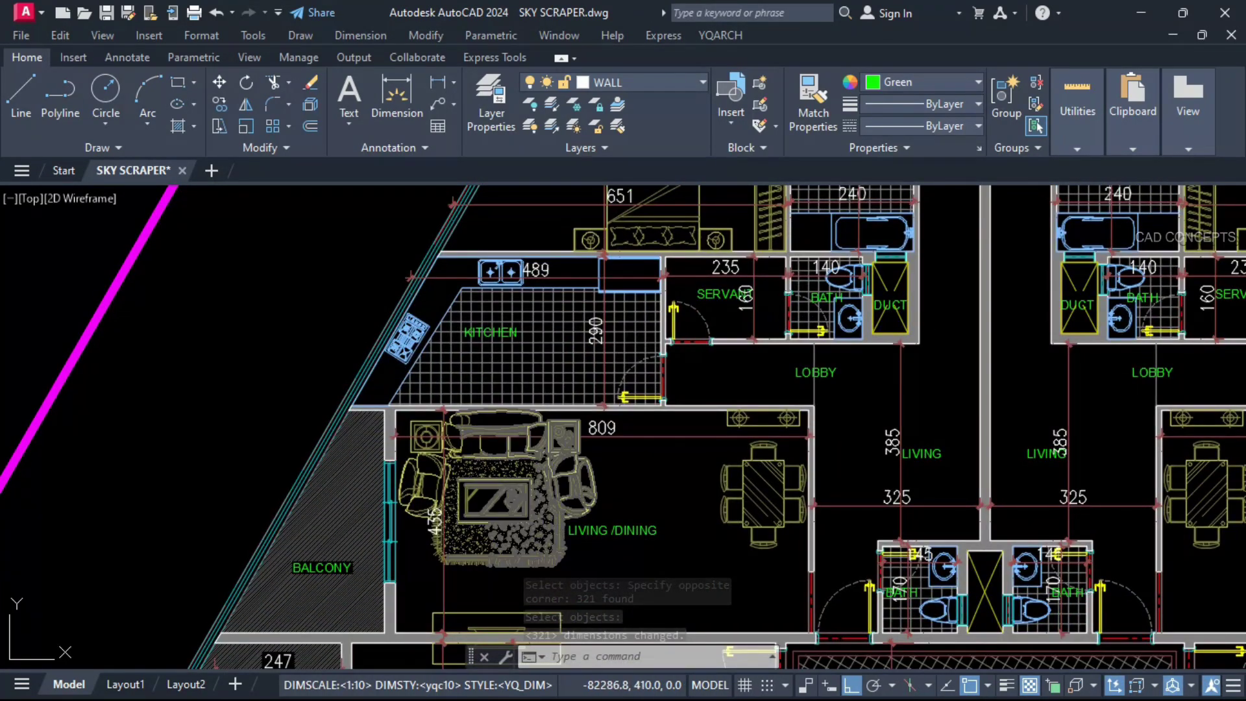
pyautogui.scroll(-8, 436, 528)
pyautogui.scroll(6, 436, 527)
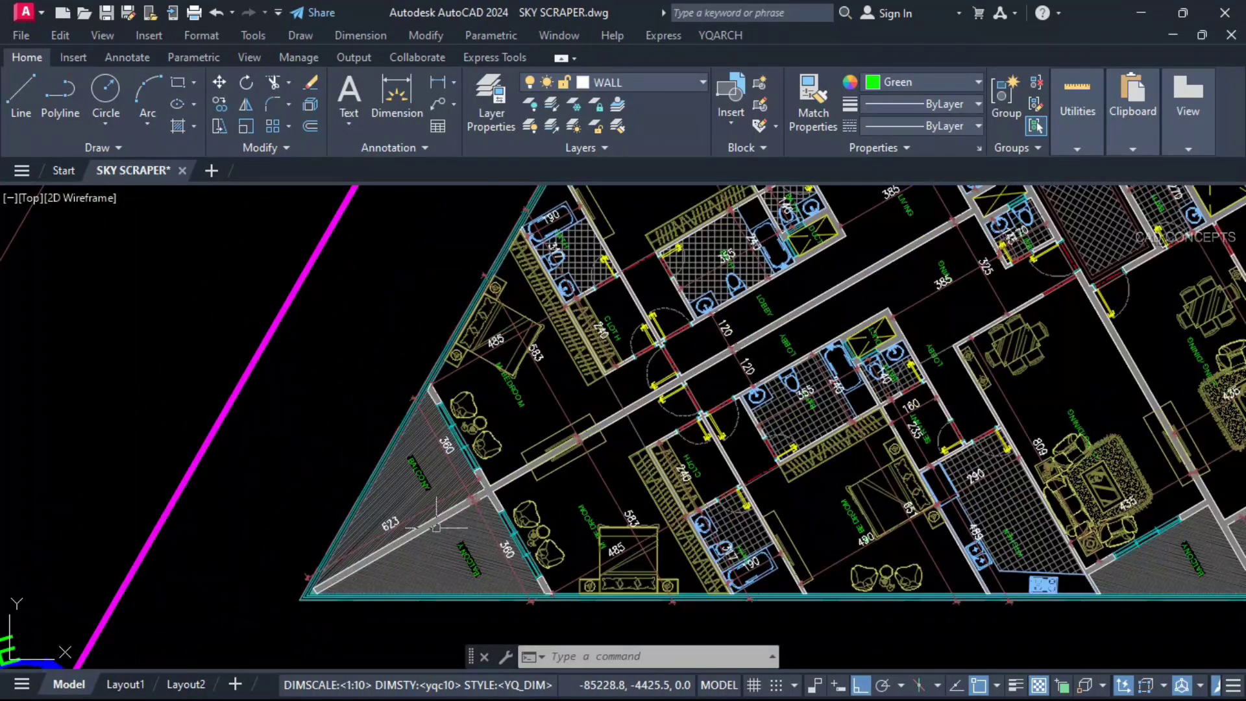
pyautogui.scroll(3, 436, 527)
pyautogui.moveTo(1001, 556); pyautogui.dragTo(360, 462, button='middle')
pyautogui.moveTo(885, 503); pyautogui.dragTo(497, 483, button='middle')
pyautogui.moveTo(836, 491); pyautogui.dragTo(326, 519, button='middle')
pyautogui.moveTo(811, 512); pyautogui.dragTo(431, 533, button='middle')
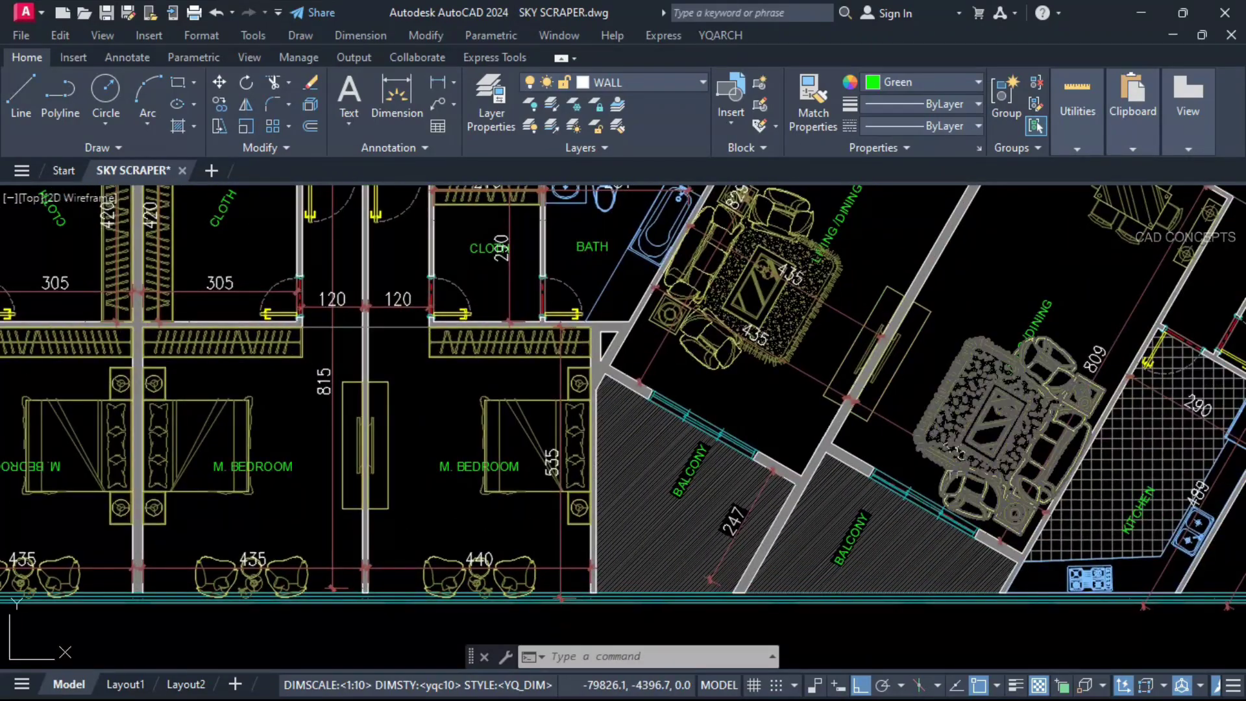